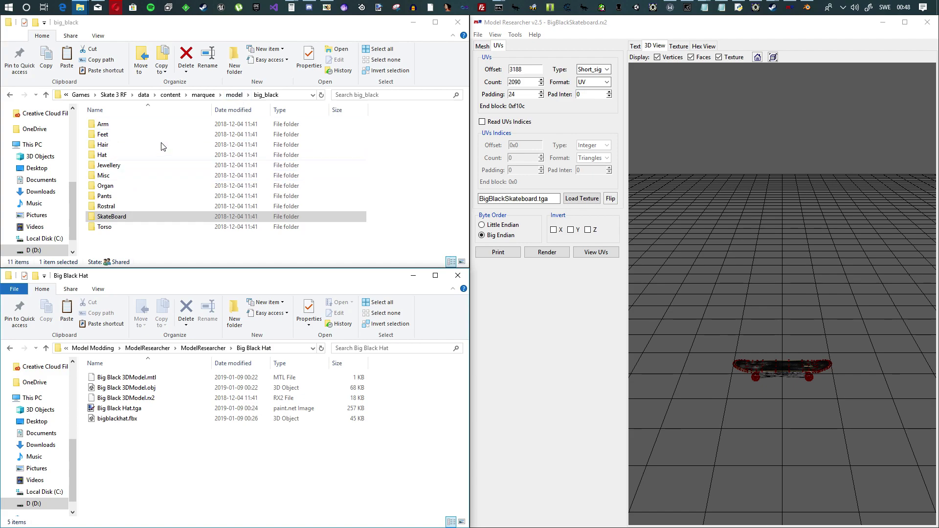
# Navigate data\content\marquee\model\big_black to the Hat folder holding the 18 KB and 7 KB RX2 files.
pyautogui.click(144, 95)
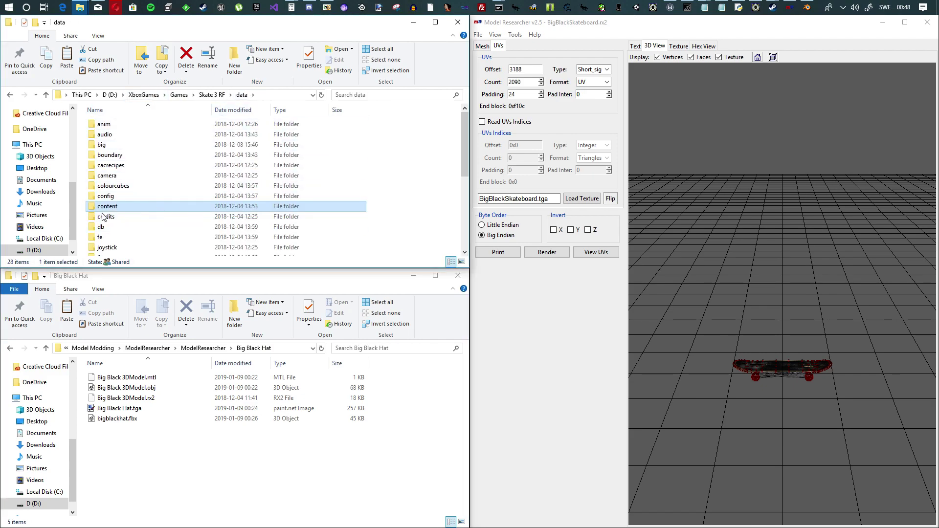
pyautogui.doubleClick(116, 208)
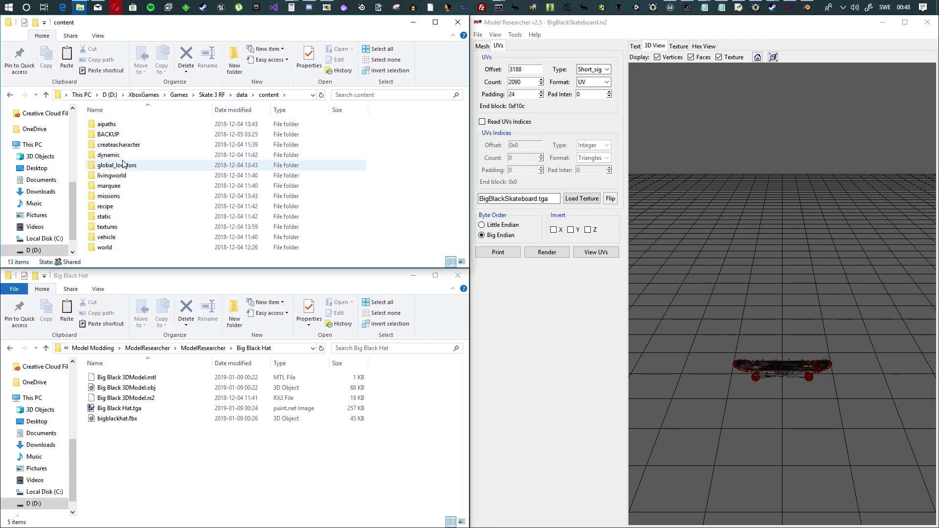
pyautogui.doubleClick(118, 187)
pyautogui.click(119, 126)
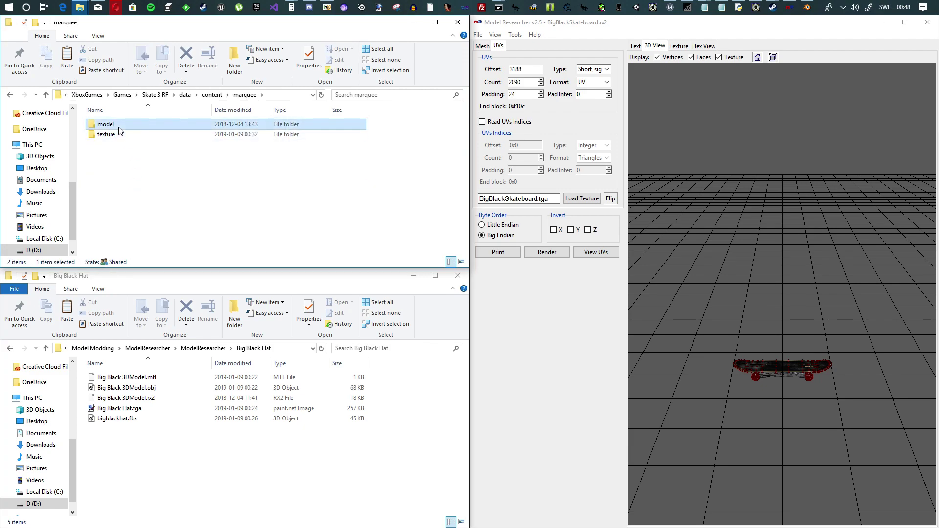
pyautogui.doubleClick(118, 128)
pyautogui.scroll(-3, 130, 171)
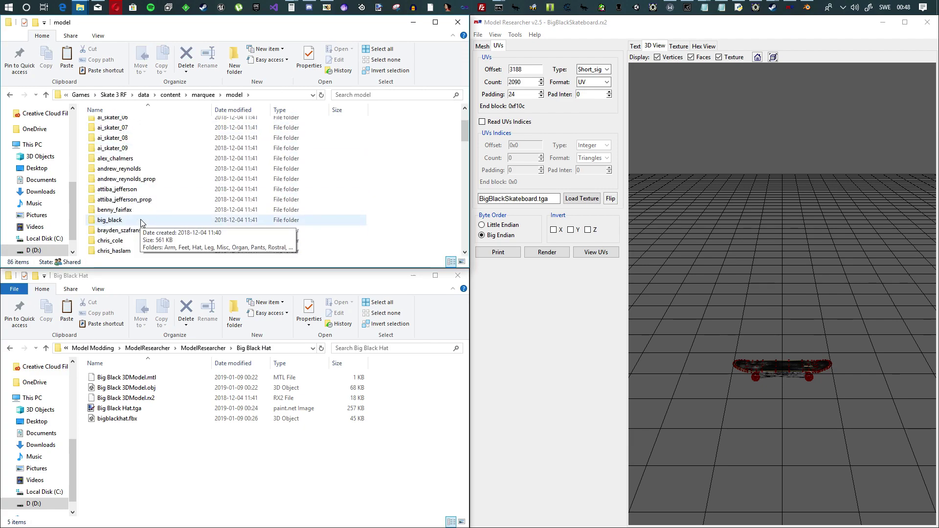
pyautogui.click(176, 95)
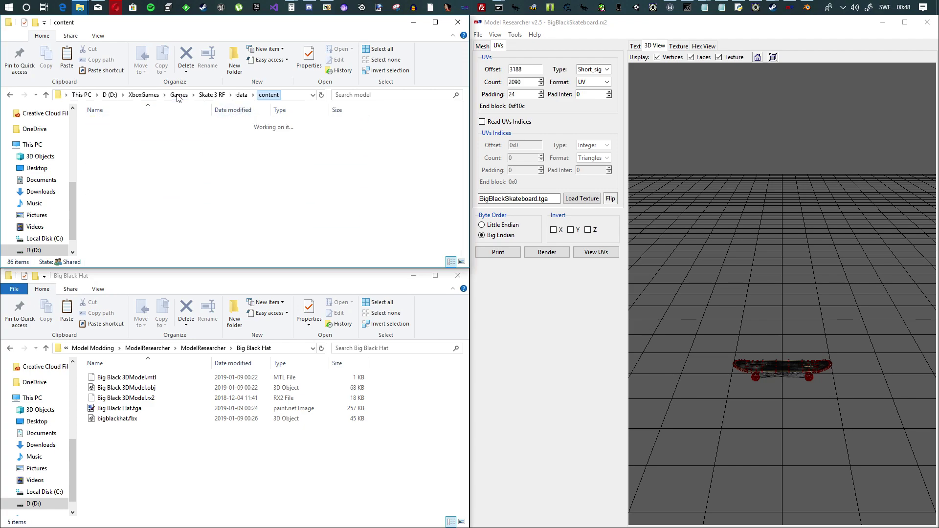
pyautogui.doubleClick(118, 187)
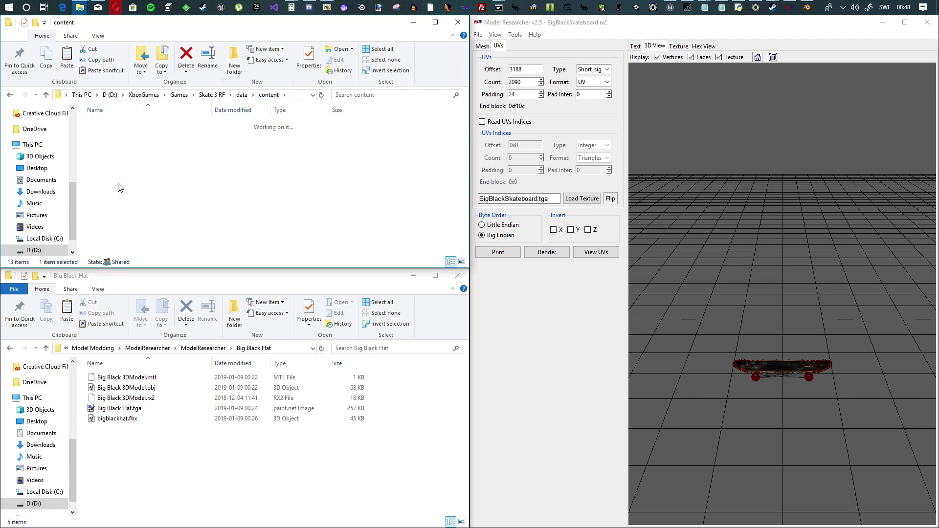
pyautogui.doubleClick(118, 126)
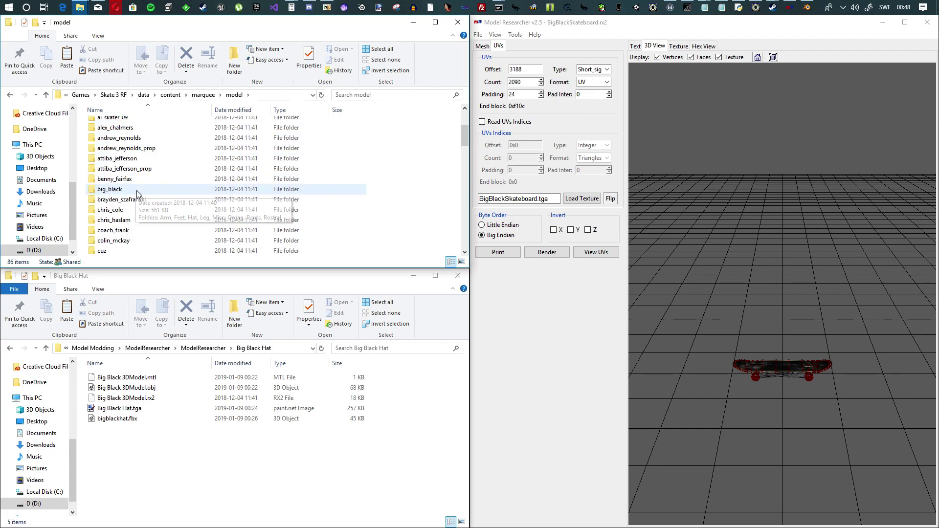
pyautogui.doubleClick(125, 189)
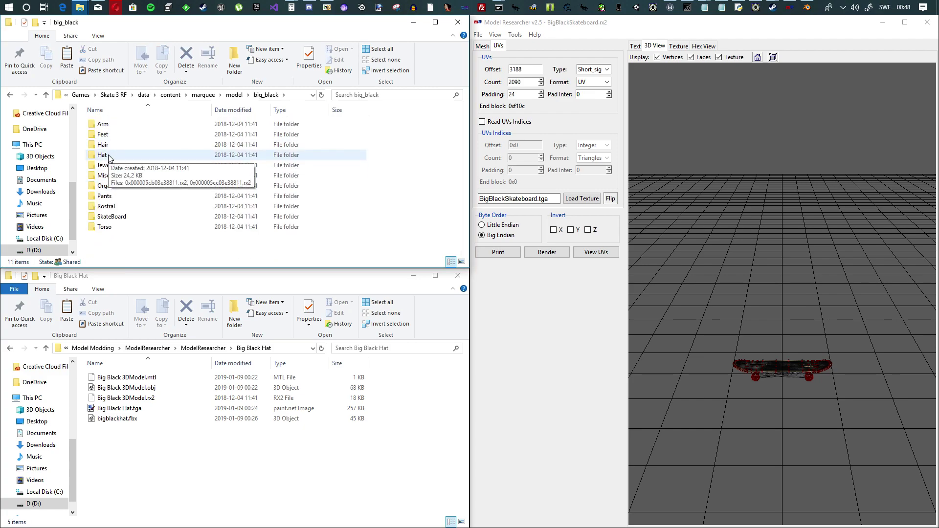
pyautogui.doubleClick(108, 156)
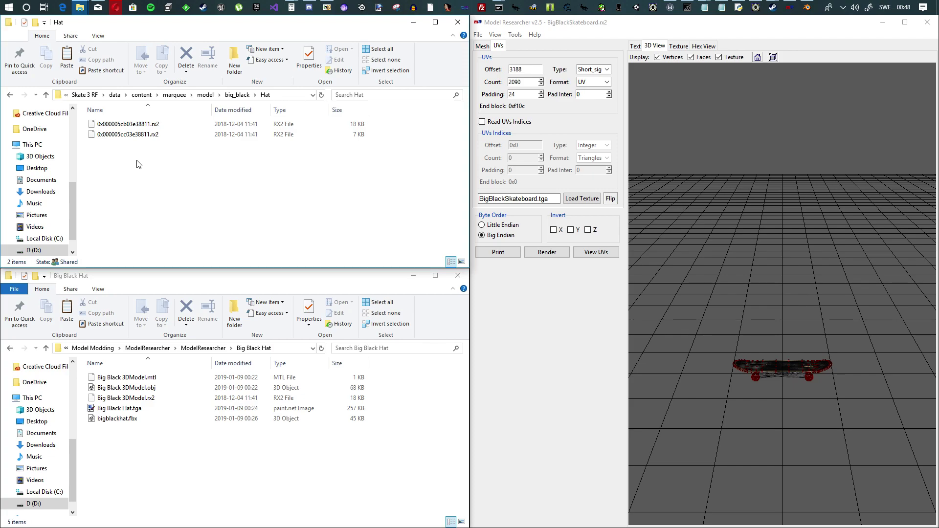
# Select the larger 18 KB hat .rx2 file and copy it.
pyautogui.click(203, 347)
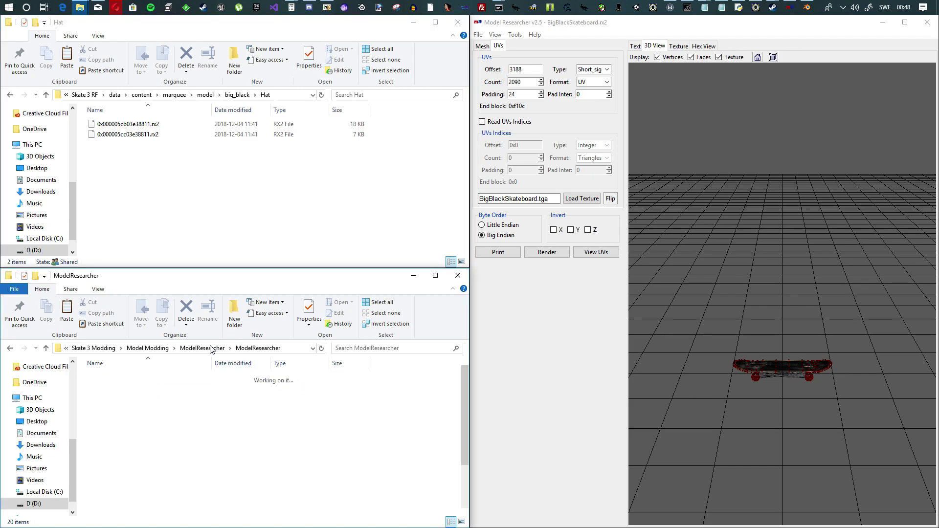
pyautogui.click(141, 126)
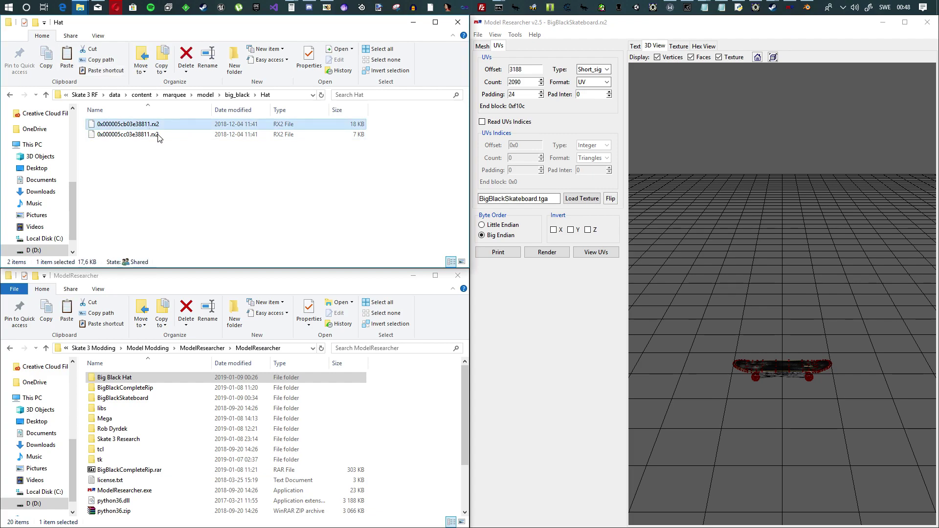
pyautogui.click(386, 391)
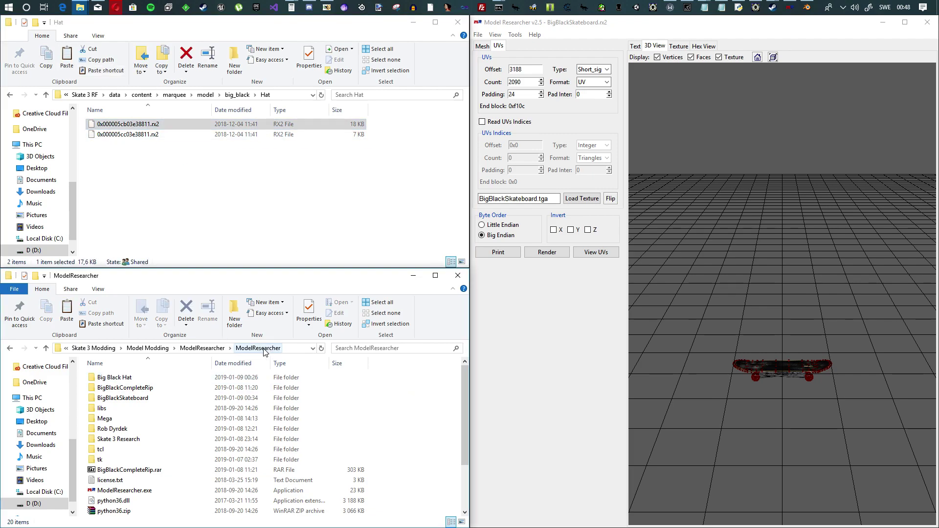
pyautogui.click(601, 27)
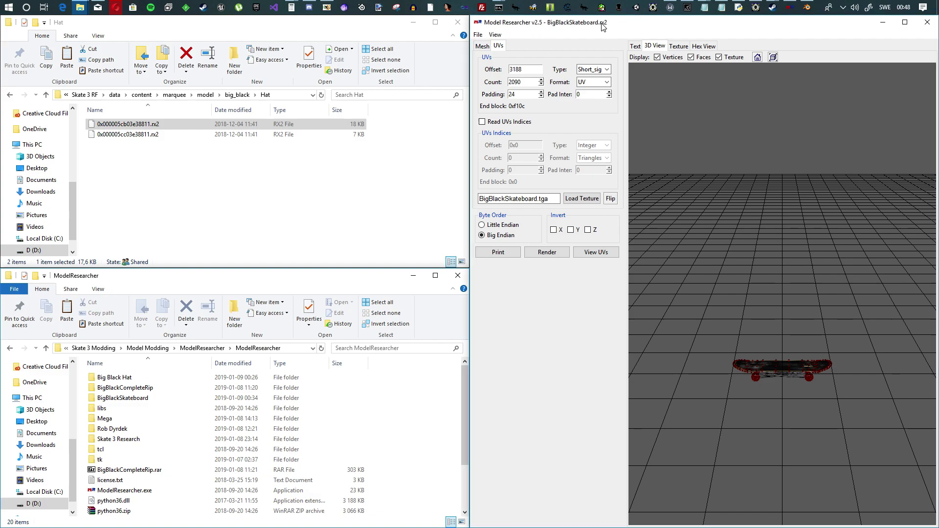
# Create a new folder named Hat inside the ModelResearcher folder.
pyautogui.rightClick(408, 418)
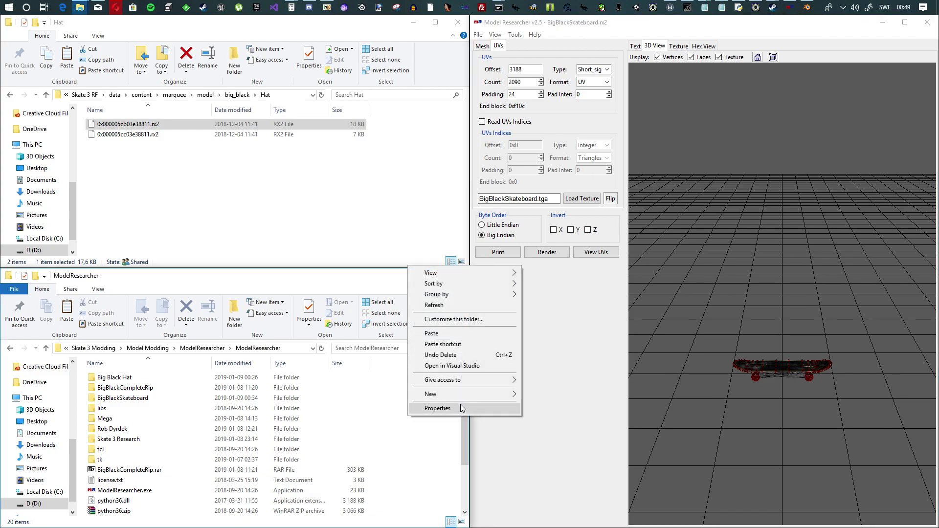
pyautogui.moveTo(464, 395)
pyautogui.click(527, 397)
pyautogui.write('Hat')
pyautogui.press('Return')
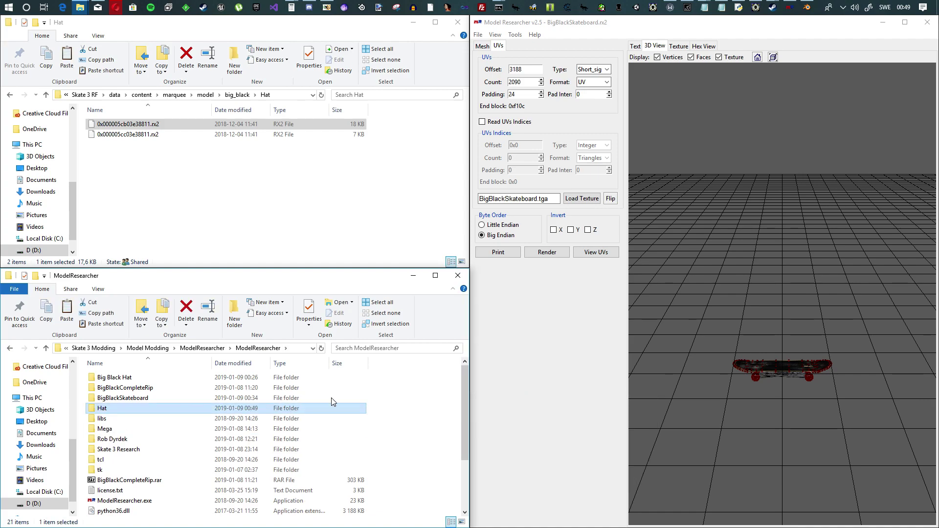
# Paste the copied hat file into the Hat folder and rename it Hat.rx2.
pyautogui.doubleClick(129, 410)
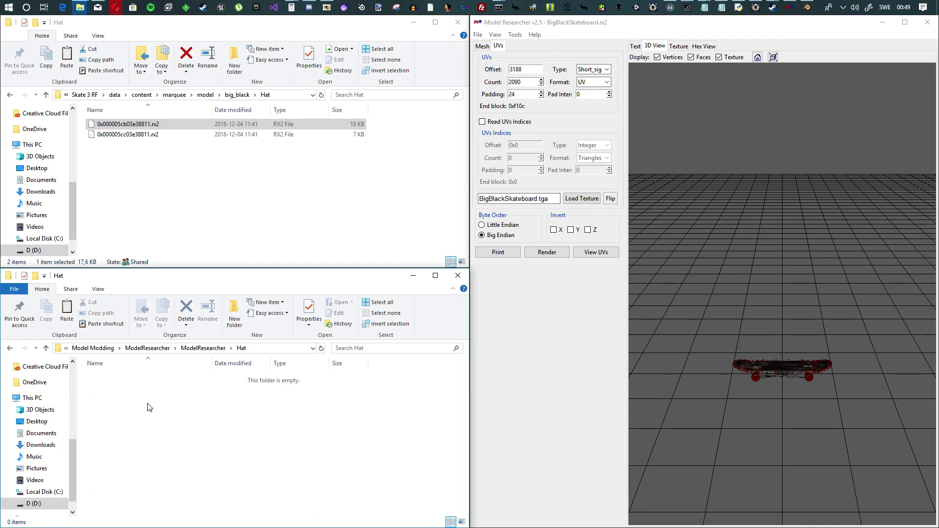
pyautogui.hotkey('ctrl', 'v')
pyautogui.click(133, 378)
pyautogui.write('Hat')
pyautogui.press('Return')
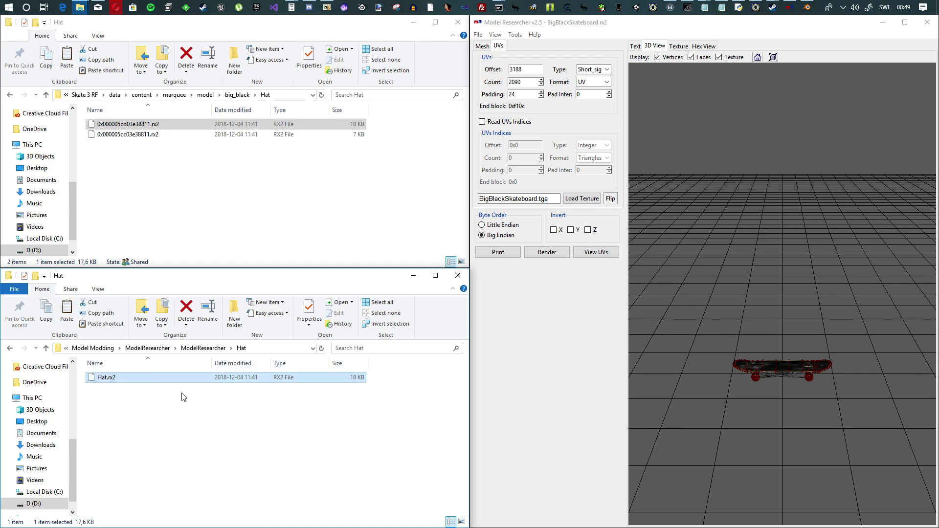
pyautogui.click(205, 414)
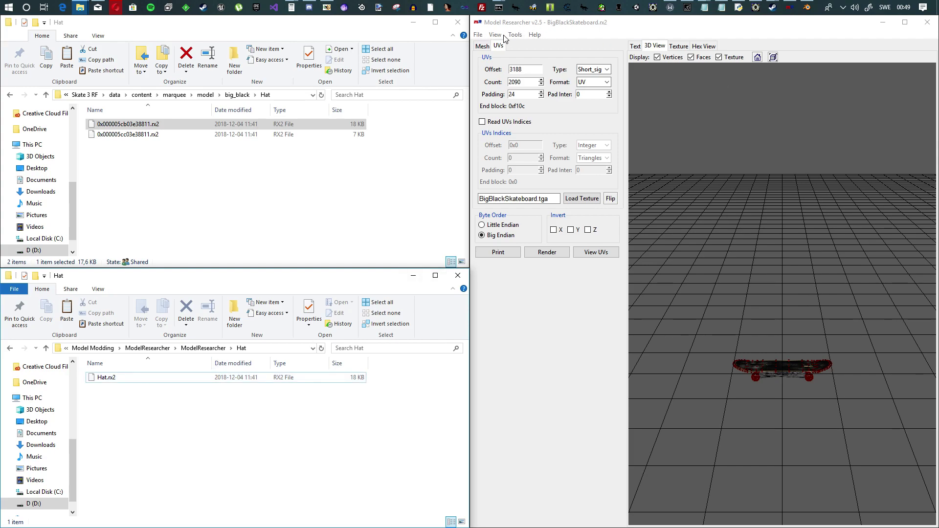
# Open ModelResearcher\Hat\Hat.rx2 in Model Researcher.
pyautogui.click(479, 35)
pyautogui.click(485, 47)
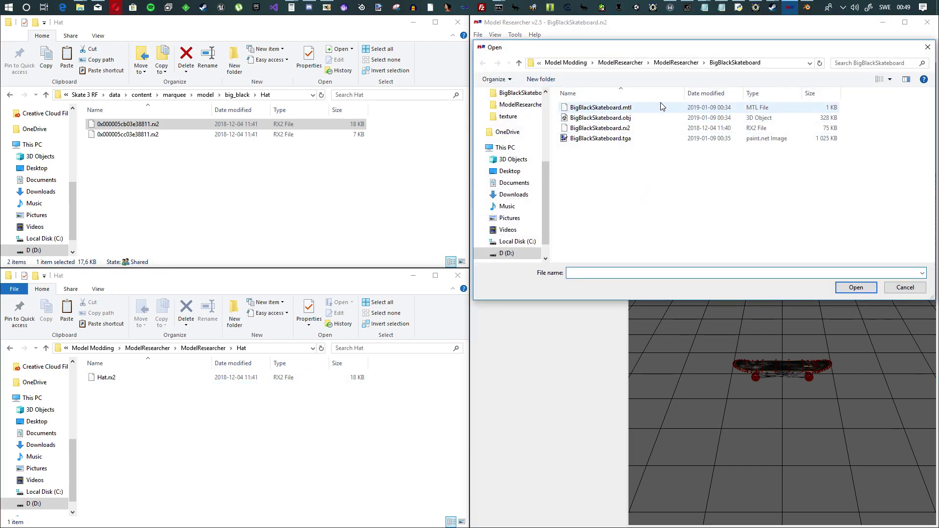
pyautogui.click(676, 63)
pyautogui.doubleClick(588, 139)
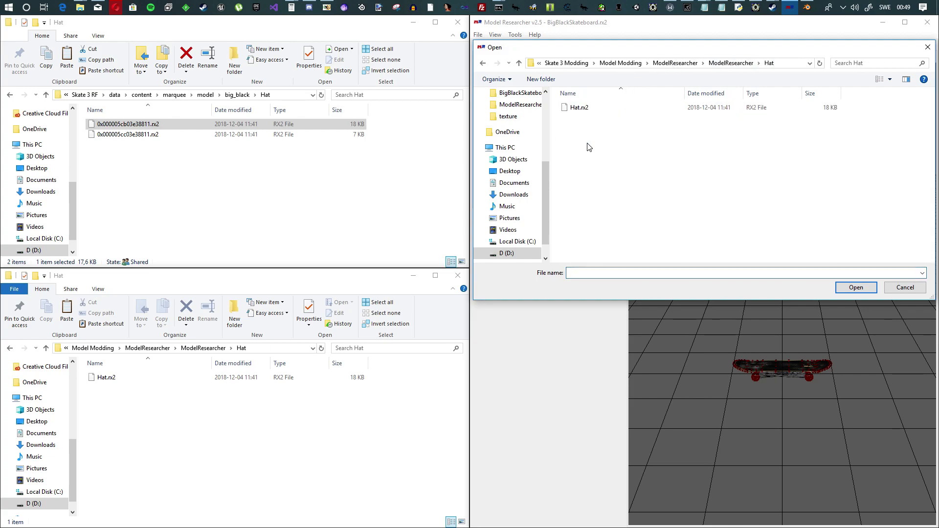
pyautogui.doubleClick(591, 108)
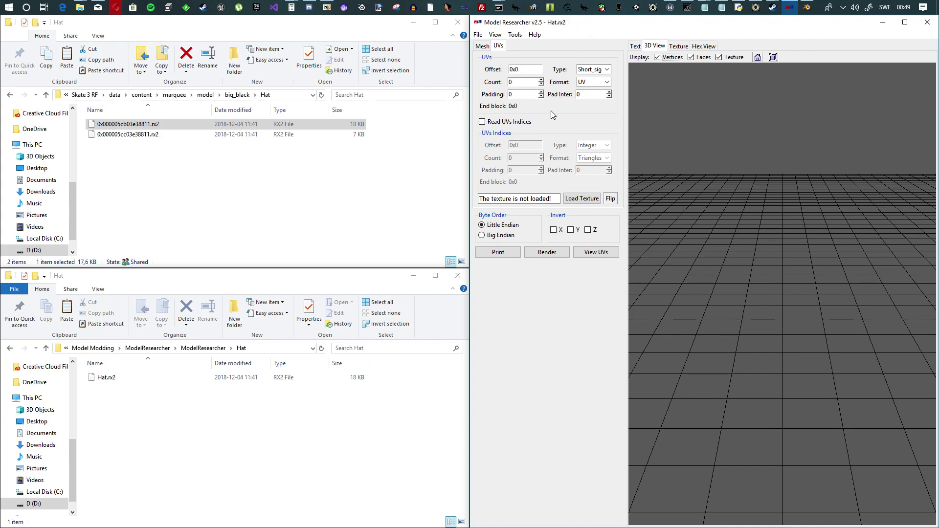
# Set the mesh byte order to Big Endian and display the file's raw bytes in hex.
pyautogui.click(483, 47)
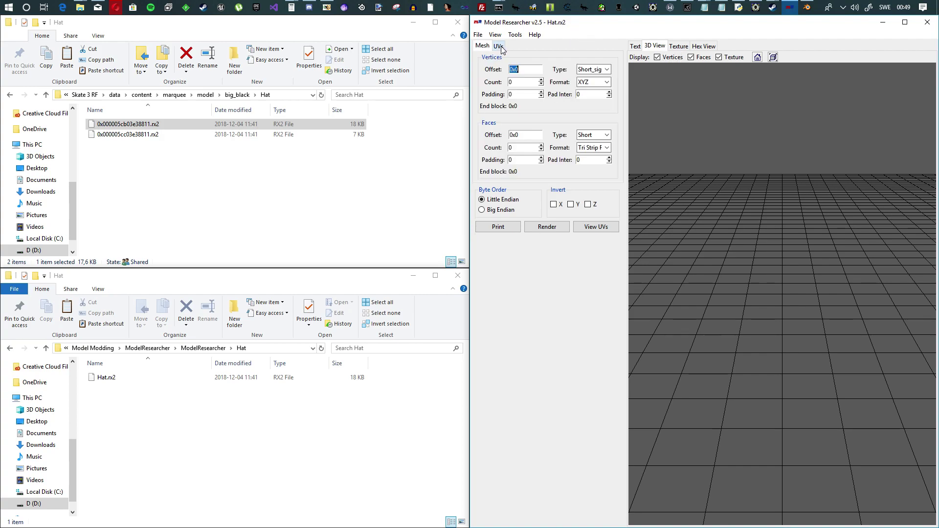
pyautogui.click(498, 46)
pyautogui.click(484, 48)
pyautogui.click(500, 212)
pyautogui.click(712, 46)
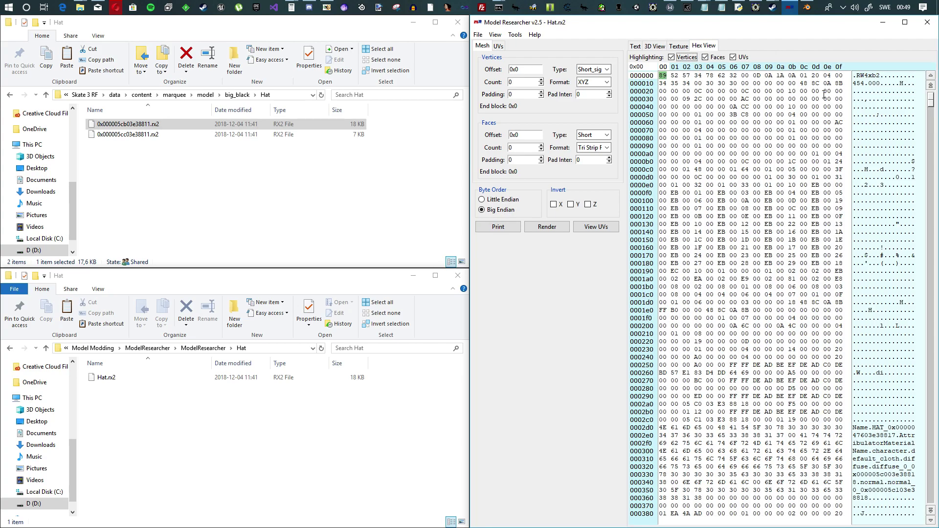
# Scroll through the hex data past the readable bone names such as Neck.Neck1.Head.
pyautogui.moveTo(854, 76); pyautogui.dragTo(889, 397)
pyautogui.click(699, 271)
pyautogui.moveTo(931, 104)
pyautogui.mouseDown()
pyautogui.moveTo(931, 125)
pyautogui.moveTo(931, 115)
pyautogui.mouseUp()
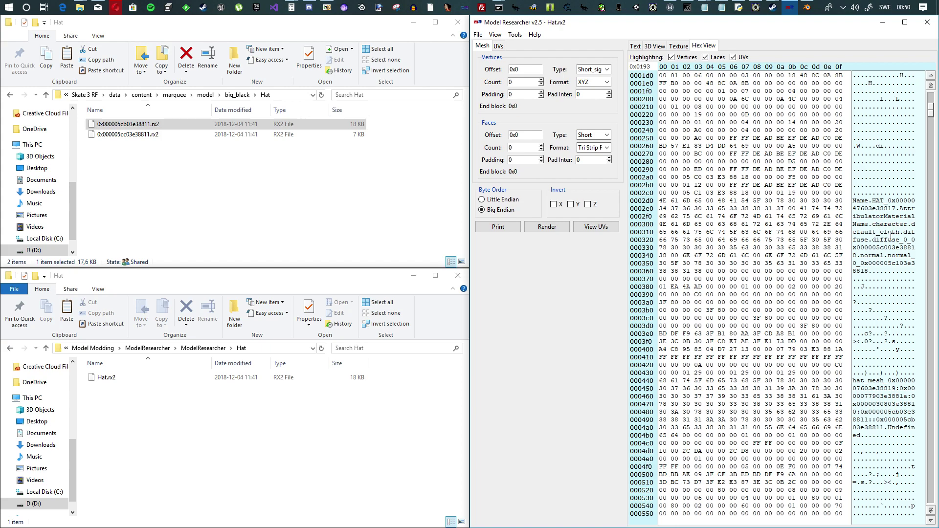
pyautogui.scroll(-3, 911, 228)
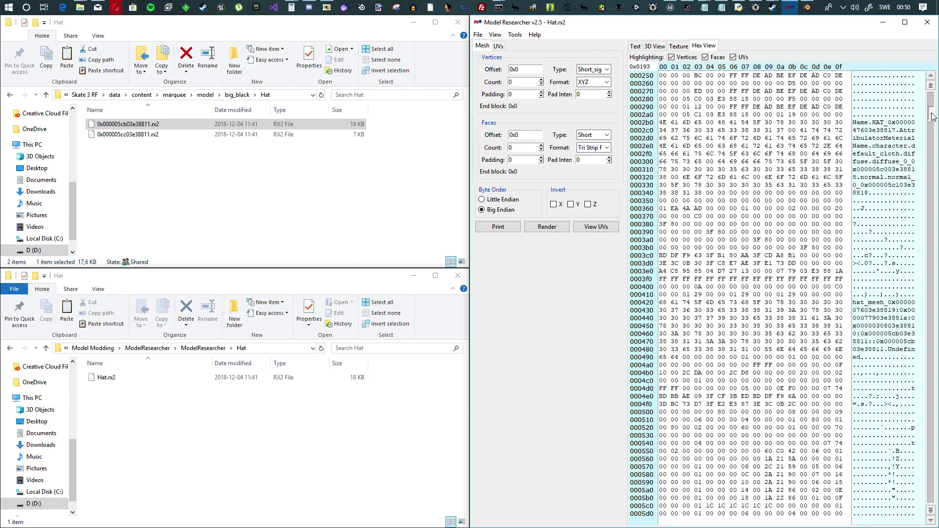
pyautogui.scroll(-10, 931, 128)
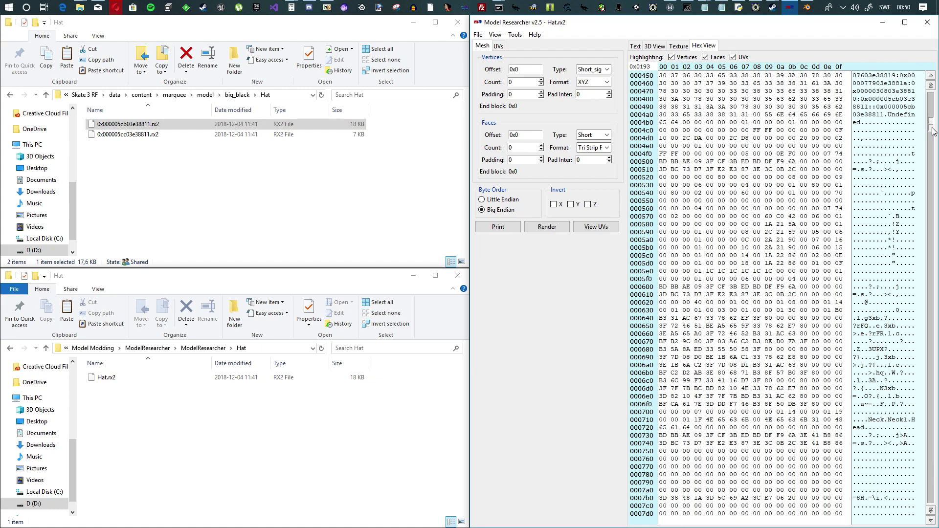
pyautogui.moveTo(931, 131); pyautogui.dragTo(932, 126)
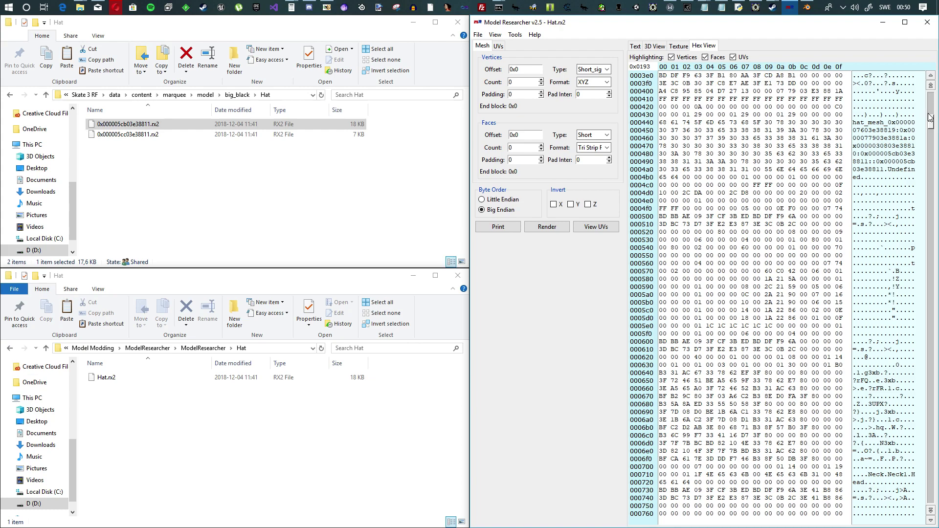
pyautogui.moveTo(931, 121); pyautogui.dragTo(932, 131)
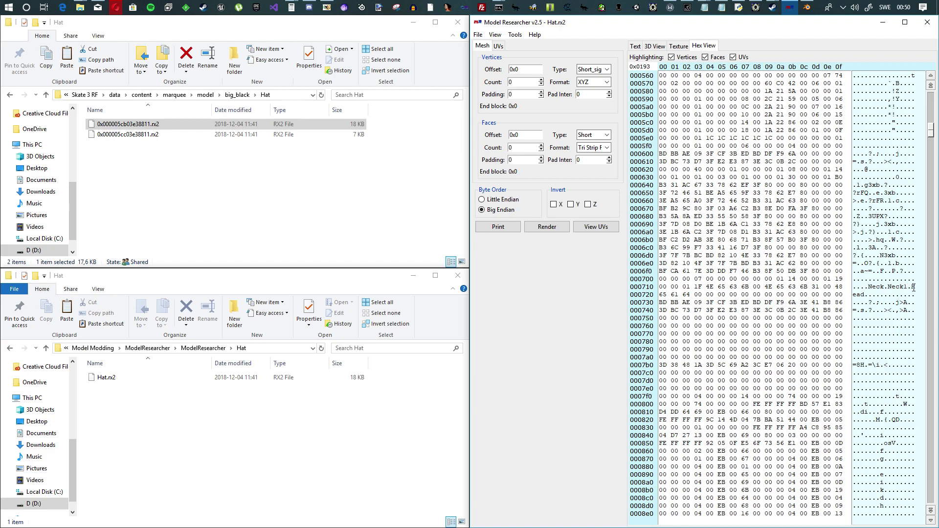
pyautogui.scroll(-2, 932, 137)
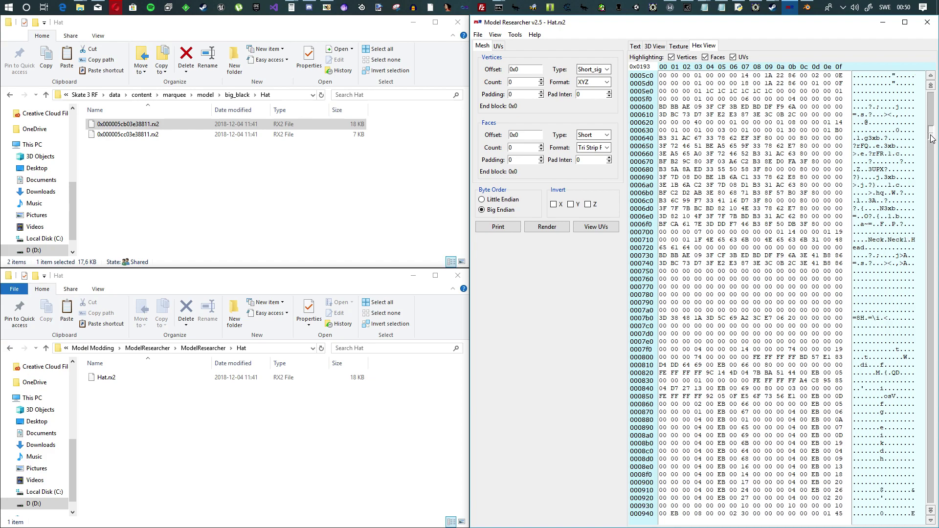
pyautogui.moveTo(868, 239)
pyautogui.mouseDown()
pyautogui.moveTo(902, 241)
pyautogui.moveTo(921, 256)
pyautogui.moveTo(869, 248)
pyautogui.mouseUp()
pyautogui.click(883, 164)
pyautogui.scroll(1, 933, 137)
pyautogui.scroll(4, 932, 137)
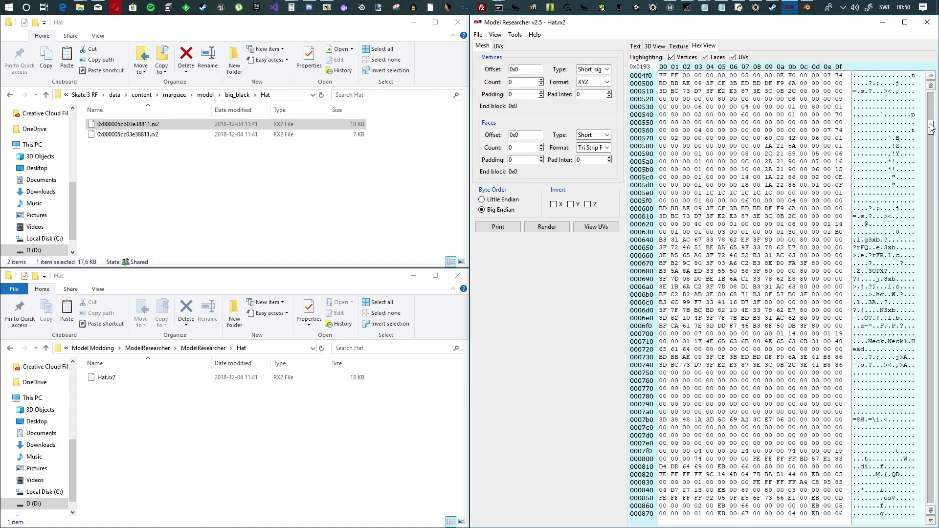
pyautogui.scroll(-4, 936, 134)
pyautogui.scroll(13, 932, 136)
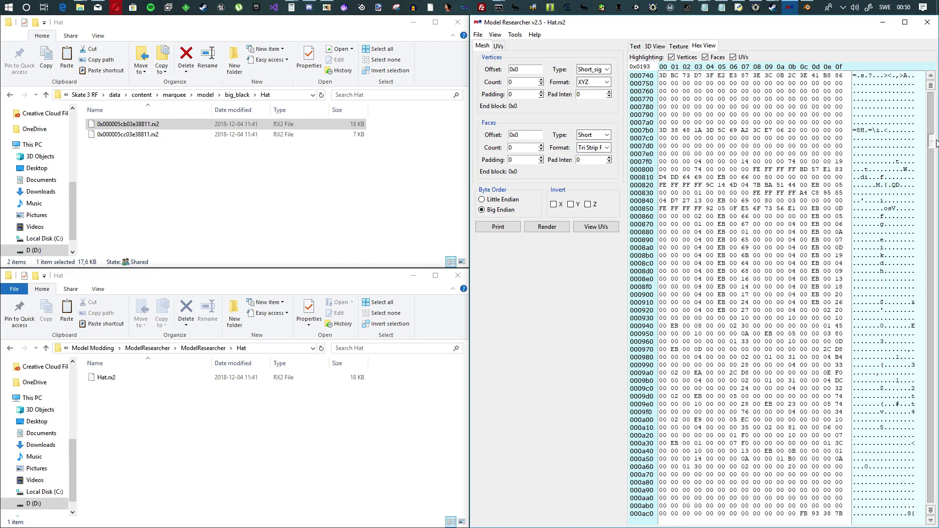
pyautogui.scroll(1, 926, 163)
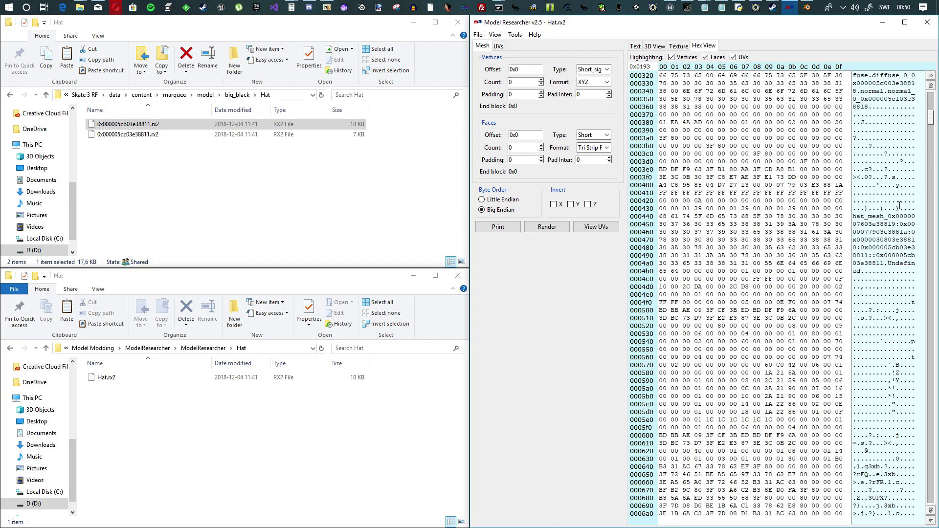
pyautogui.moveTo(932, 122); pyautogui.dragTo(934, 152)
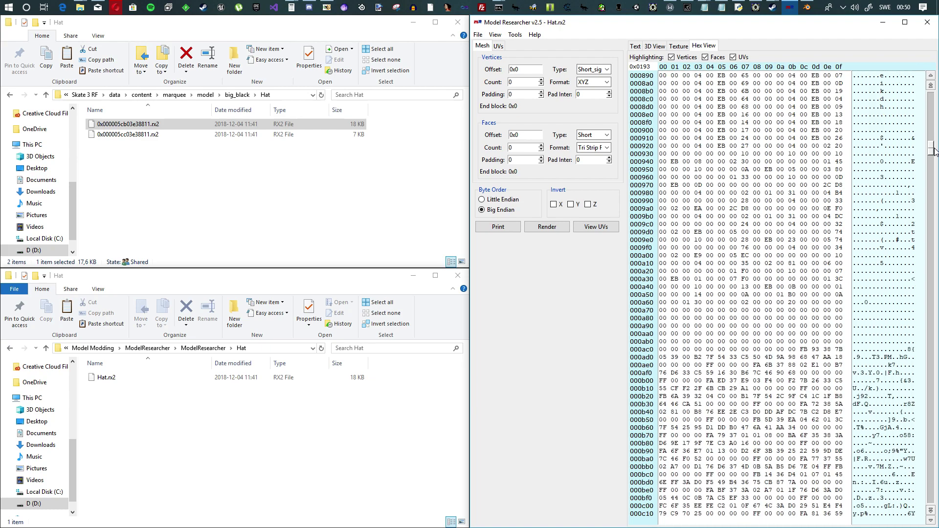
# Mark byte FB at offset 0x0acc as the vertex data start and select its offset value.
pyautogui.click(803, 349)
pyautogui.click(661, 349)
pyautogui.click(698, 349)
pyautogui.click(802, 349)
pyautogui.scroll(5, 755, 162)
pyautogui.scroll(-3, 795, 273)
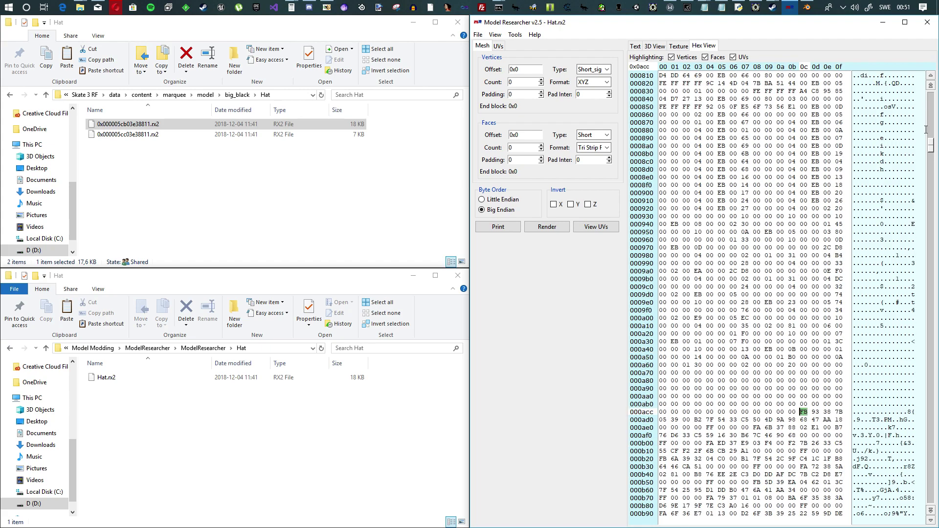
pyautogui.scroll(-2, 777, 195)
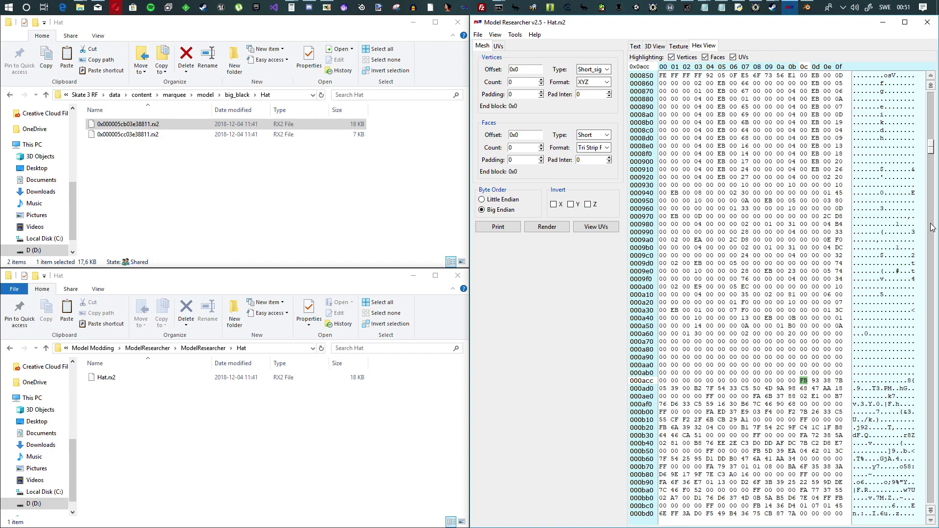
pyautogui.scroll(15, 837, 105)
pyautogui.scroll(-20, 821, 176)
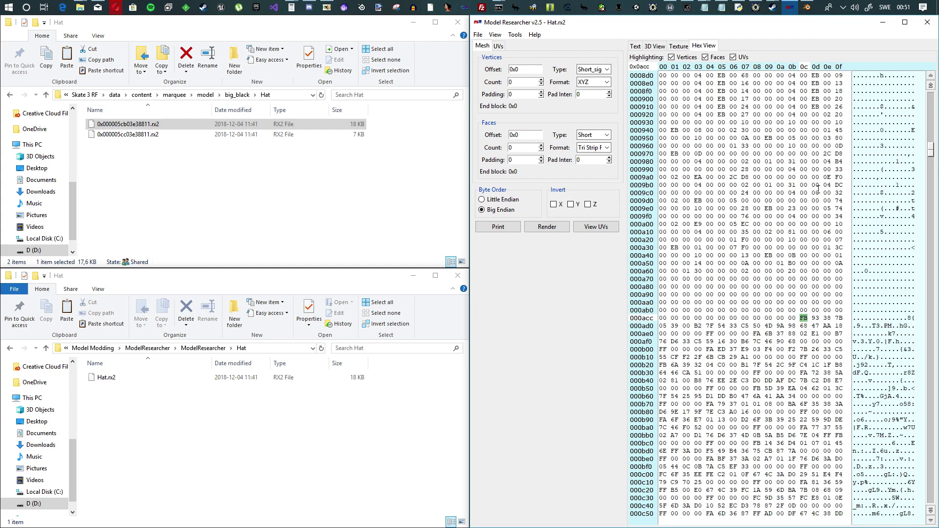
pyautogui.scroll(-1, 807, 298)
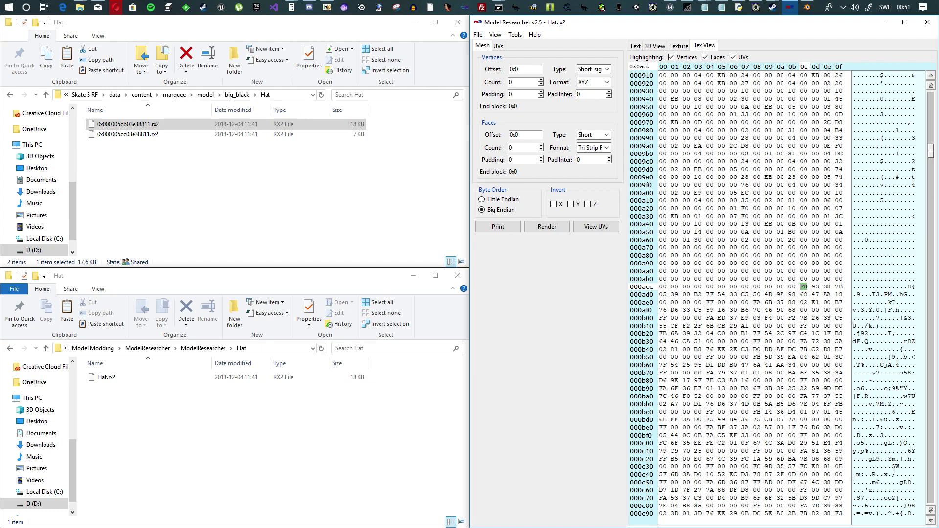
pyautogui.doubleClick(654, 67)
# Set the vertex offset to decimal 2764 (0x0acc), type Short_sign, and padding 22.
pyautogui.hotkey('ctrl', 'c')
pyautogui.doubleClick(522, 70)
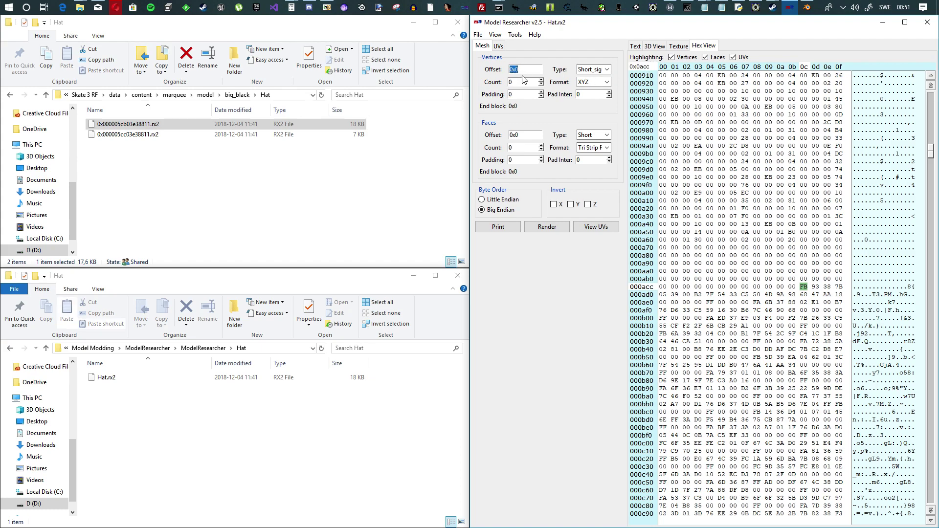
pyautogui.rightClick(523, 79)
pyautogui.click(545, 103)
pyautogui.click(611, 69)
pyautogui.moveTo(516, 96); pyautogui.dragTo(503, 99)
# Scroll the hex data and mark the byte at offset 0x37a6 after the FF run.
pyautogui.moveTo(930, 159); pyautogui.dragTo(936, 409)
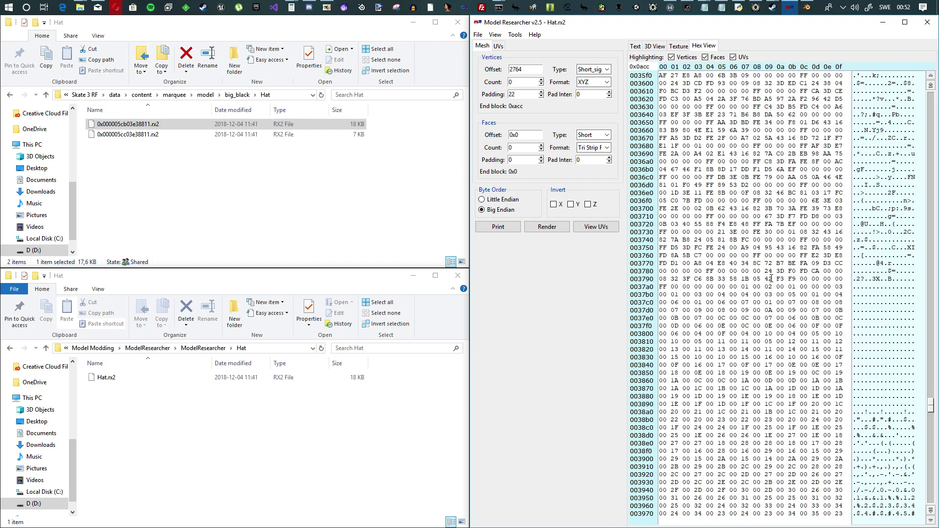
pyautogui.moveTo(661, 287); pyautogui.dragTo(733, 289)
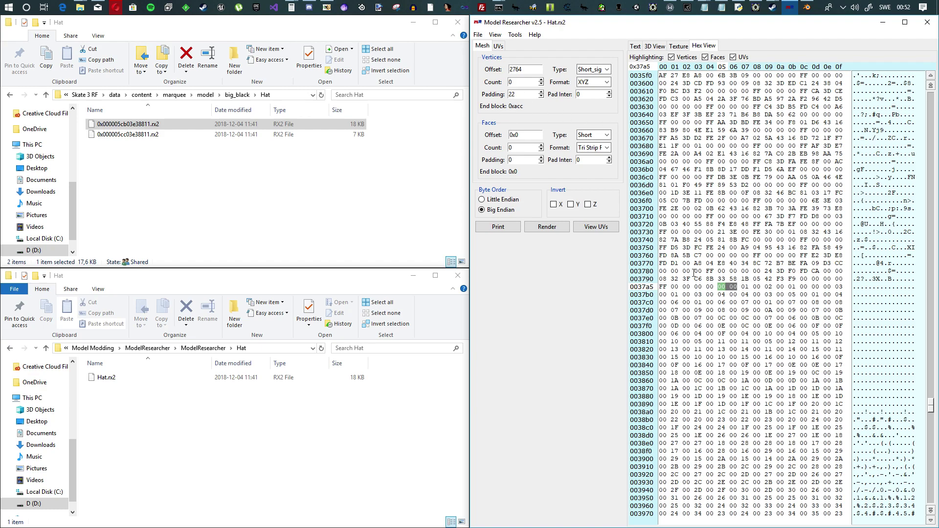
pyautogui.click(733, 287)
# Mark byte 0x37a4 after the FF padding in row 0037a0 and select its offset value.
pyautogui.scroll(-4, 871, 341)
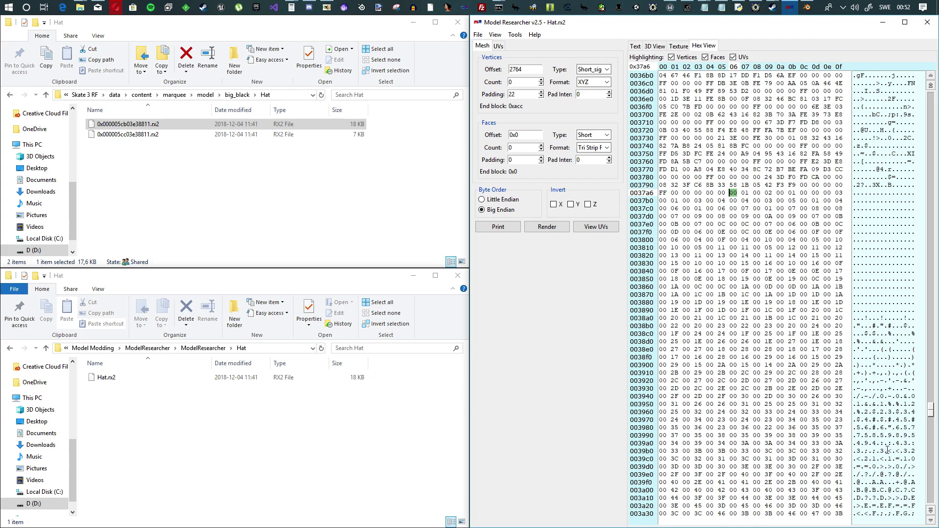
pyautogui.scroll(-4, 791, 350)
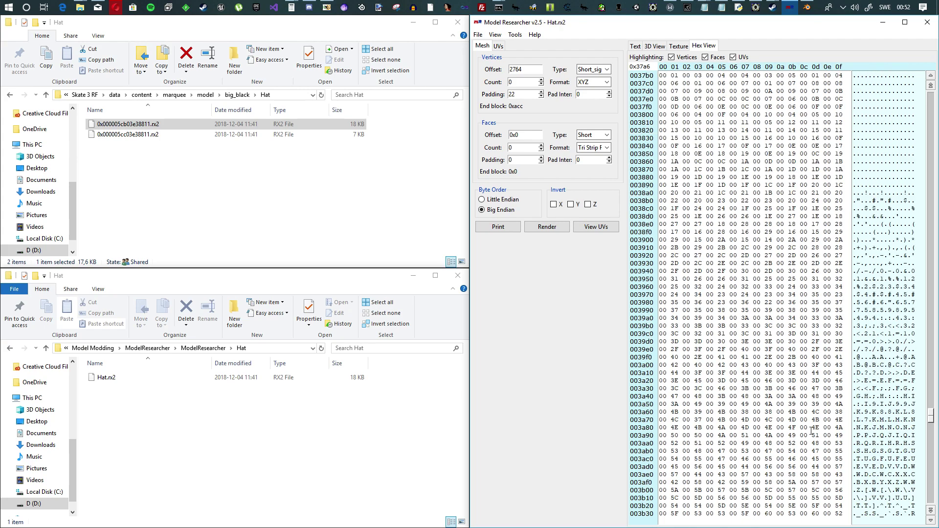
pyautogui.scroll(7, 734, 362)
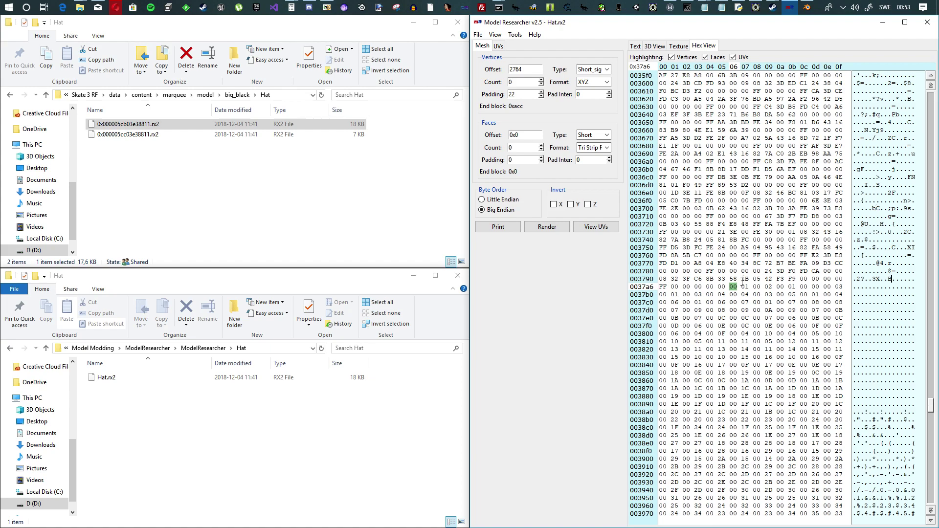
pyautogui.write('c')
pyautogui.moveTo(732, 290); pyautogui.dragTo(750, 286)
pyautogui.click(721, 287)
pyautogui.moveTo(711, 289); pyautogui.dragTo(772, 286)
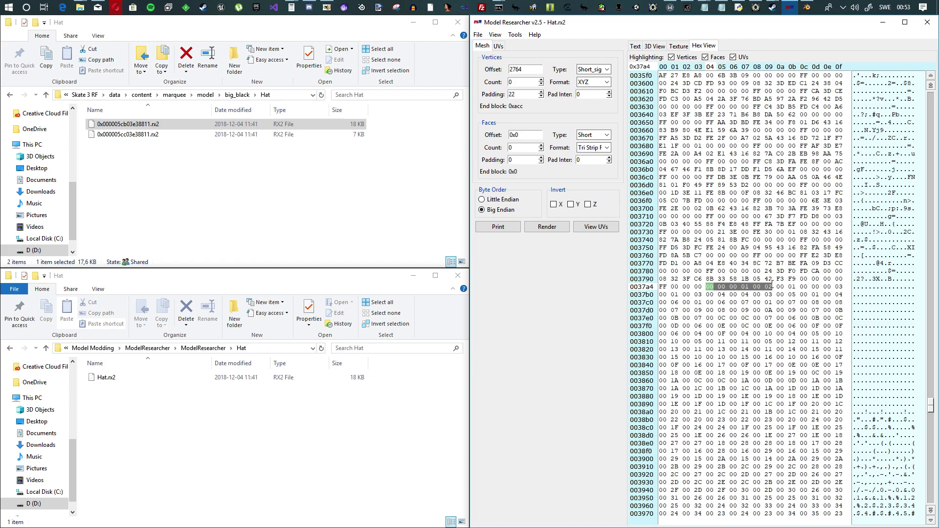
pyautogui.click(706, 288)
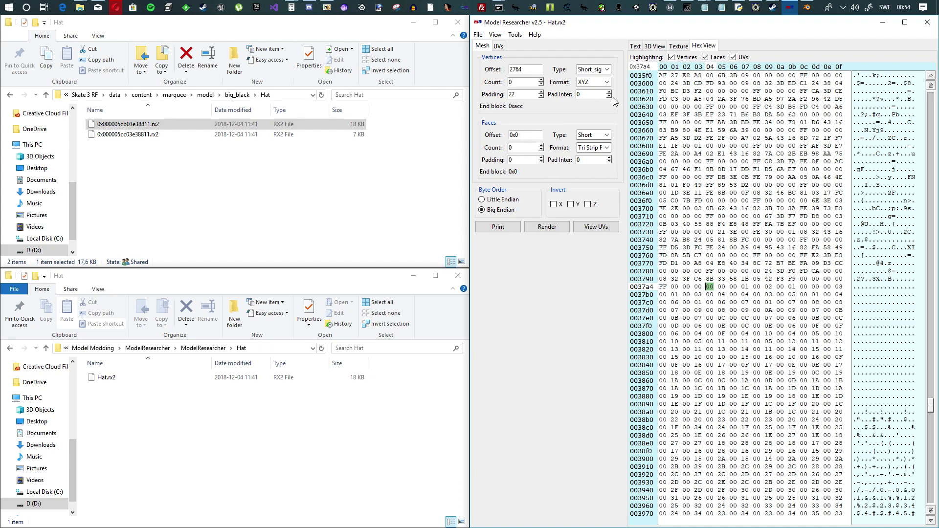
pyautogui.doubleClick(644, 66)
# Paste 0x37a4 into the Faces Offset as decimal 14244.
pyautogui.doubleClick(519, 135)
pyautogui.rightClick(519, 132)
pyautogui.click(546, 168)
# Try vertex counts of 1000, 900 and 800, settling on 400.
pyautogui.doubleClick(516, 83)
pyautogui.write('1000')
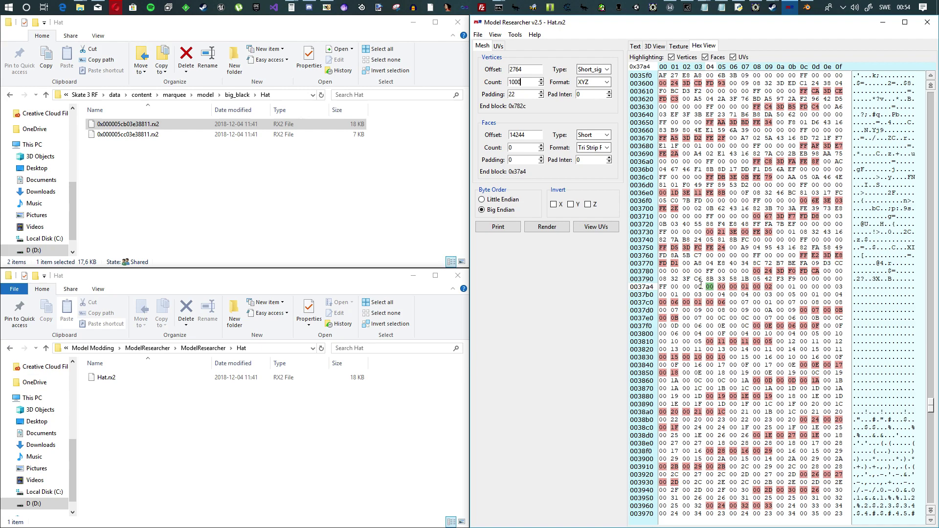
pyautogui.moveTo(522, 83); pyautogui.dragTo(497, 88)
pyautogui.write('900')
pyautogui.press('BackSpace')
pyautogui.press('BackSpace')
pyautogui.press('BackSpace')
pyautogui.write('800')
pyautogui.press('BackSpace')
pyautogui.press('BackSpace')
pyautogui.press('BackSpace')
pyautogui.write('400')
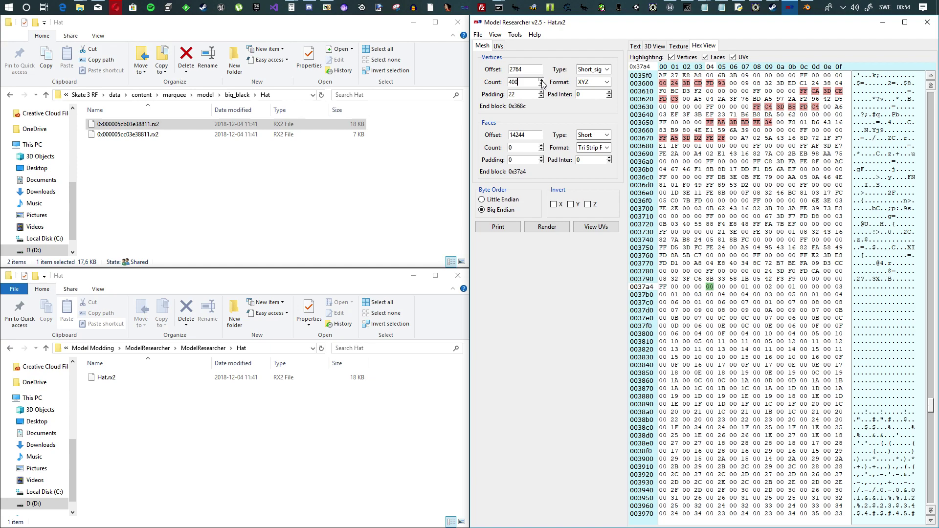
# Step the vertex count up from 400 to 411, then back down to 410.
pyautogui.click(541, 79)
pyautogui.click(541, 80)
pyautogui.click(541, 80)
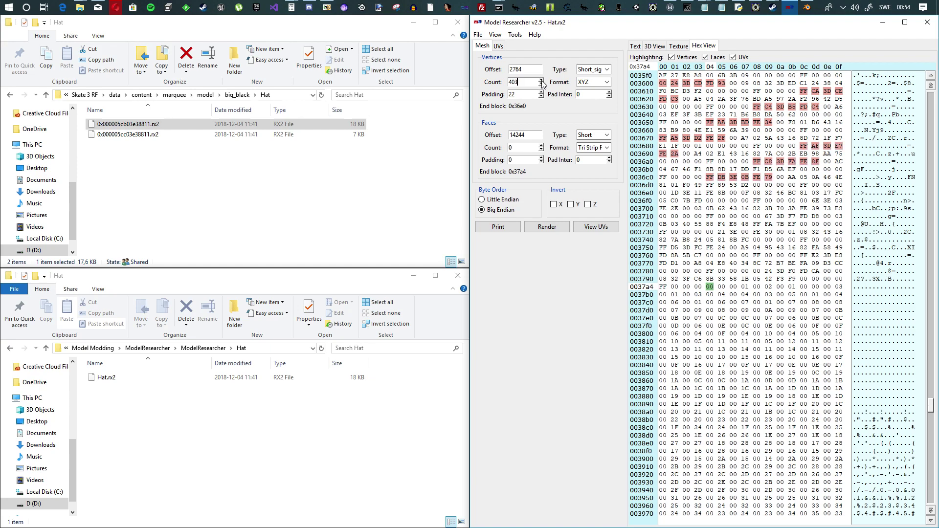
pyautogui.click(541, 81)
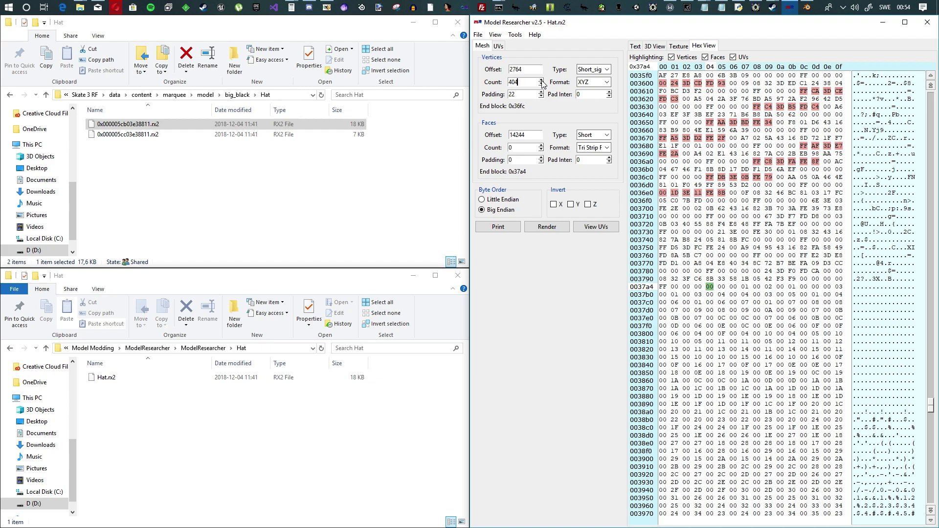
pyautogui.click(541, 81)
pyautogui.click(541, 80)
pyautogui.click(542, 80)
pyautogui.click(541, 80)
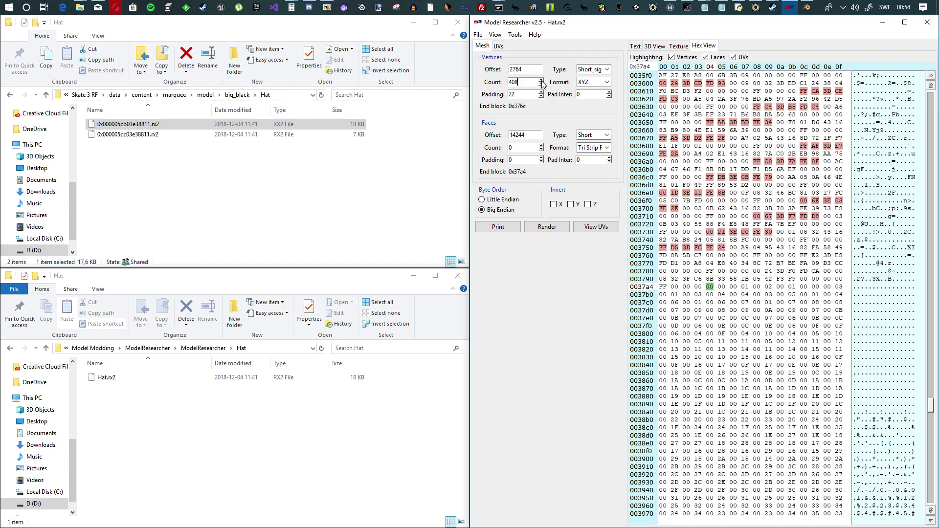
pyautogui.click(541, 80)
pyautogui.click(542, 80)
pyautogui.click(541, 80)
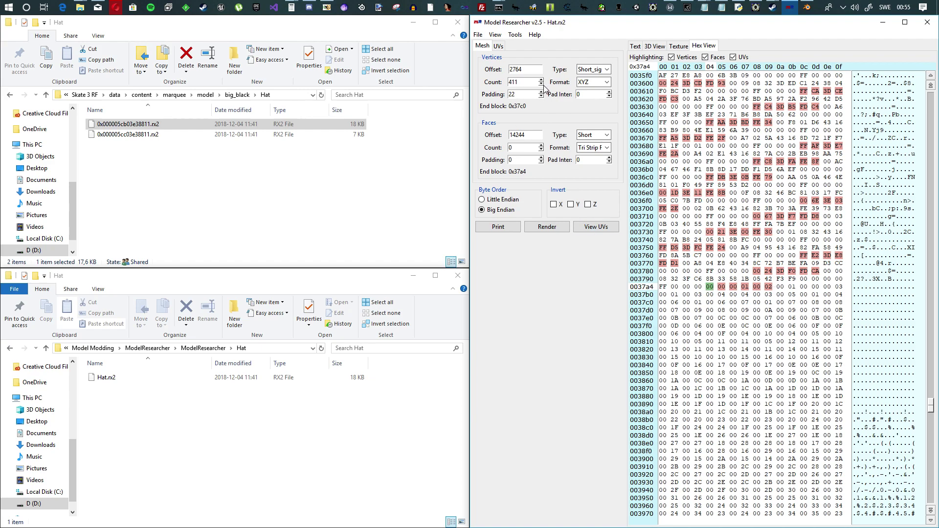
pyautogui.click(541, 84)
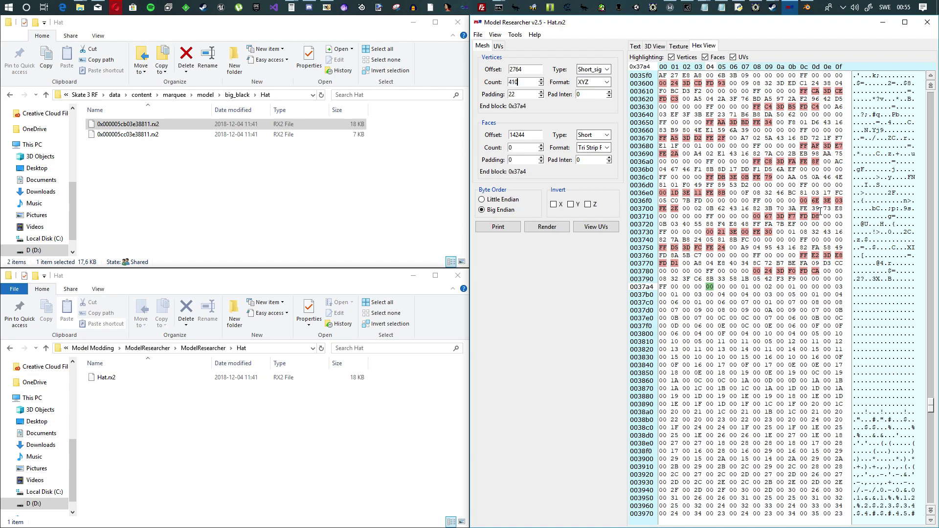
# Check the vertex offset and count, inspect the byte after the vertex data, and scroll to the end.
pyautogui.scroll(3, 823, 214)
pyautogui.doubleClick(529, 69)
pyautogui.doubleClick(524, 83)
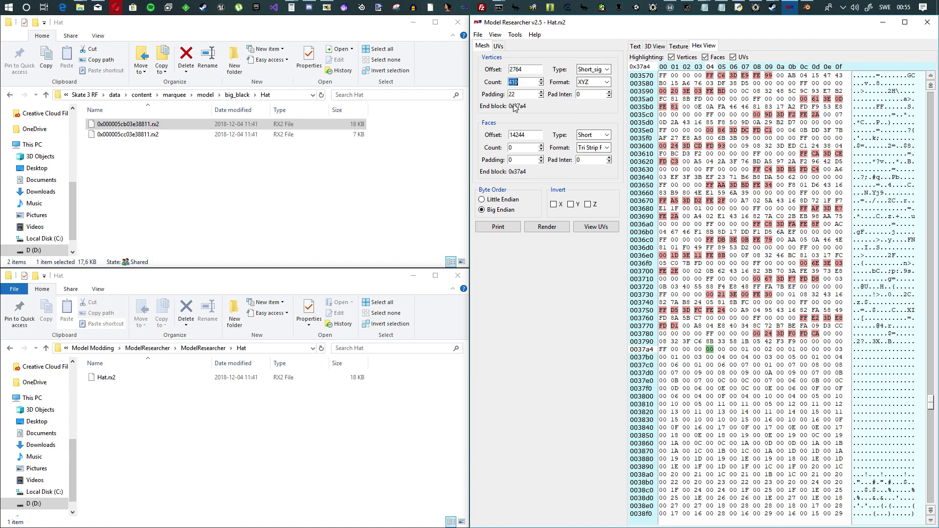
pyautogui.click(707, 349)
pyautogui.moveTo(925, 401); pyautogui.dragTo(922, 511)
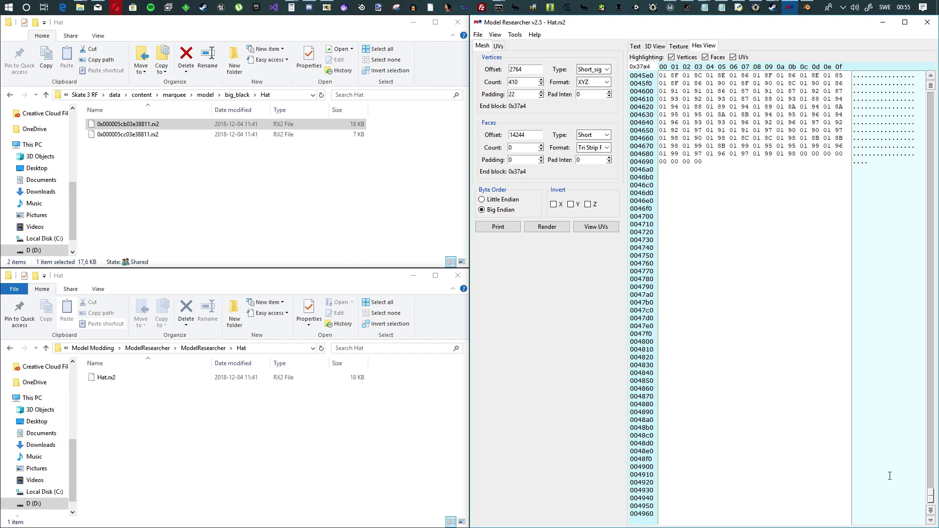
# Try face counts from 500 upward, settling on 1900 so faces end at 0x467c.
pyautogui.moveTo(518, 148)
pyautogui.mouseDown()
pyautogui.moveTo(478, 161)
pyautogui.moveTo(509, 152)
pyautogui.mouseUp()
pyautogui.write('5001000200012001400')
pyautogui.press('BackSpace')
pyautogui.moveTo(514, 148); pyautogui.dragTo(513, 148)
pyautogui.write('6')
pyautogui.press('BackSpace')
pyautogui.write('7')
pyautogui.press('BackSpace')
pyautogui.write('900')
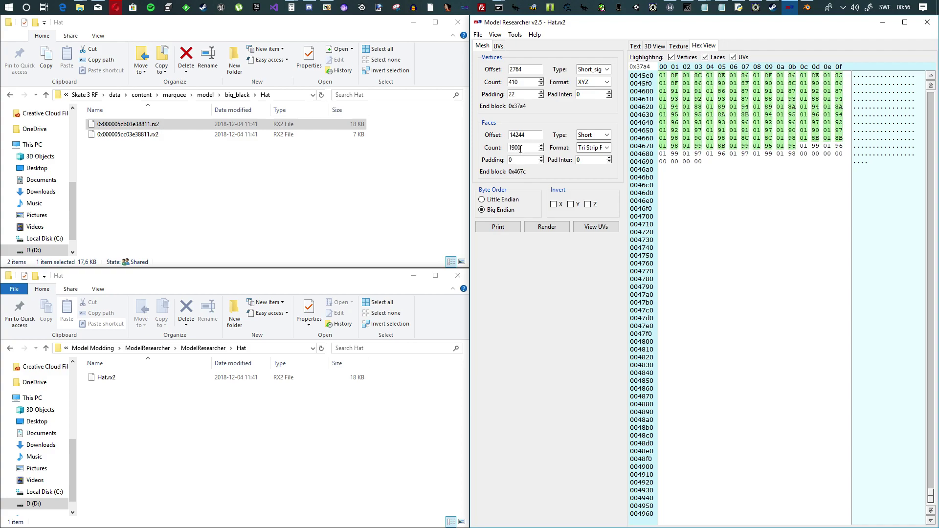
pyautogui.scroll(7, 805, 225)
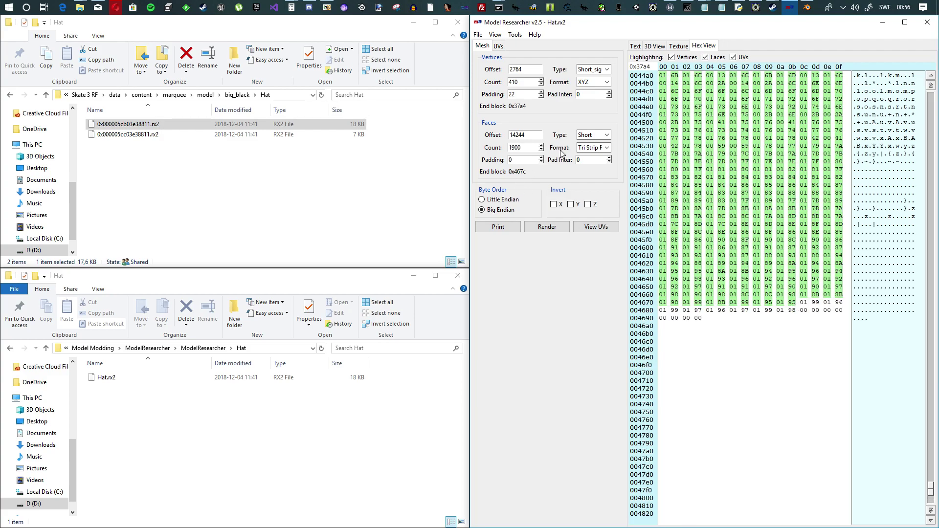
# Confirm face index type Short, vertex type signed short, and face format Tri Strip FF.
pyautogui.click(606, 135)
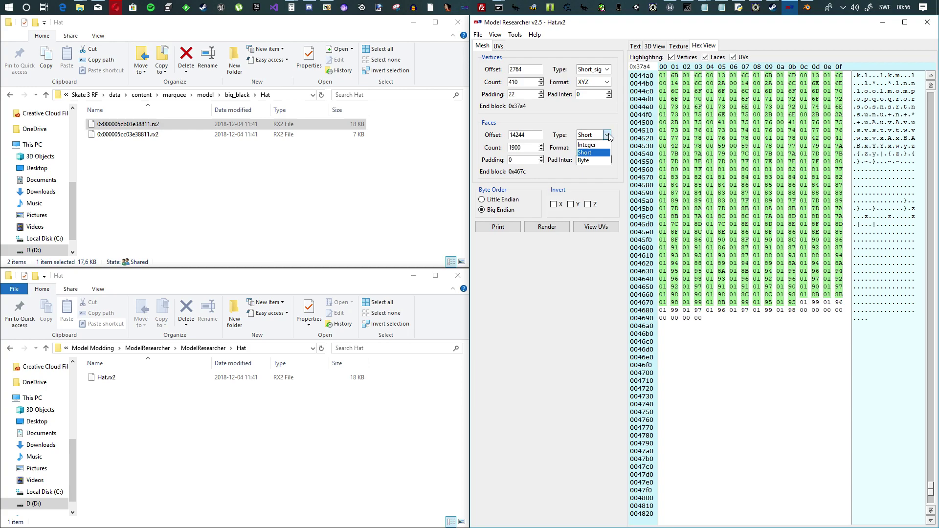
pyautogui.click(590, 153)
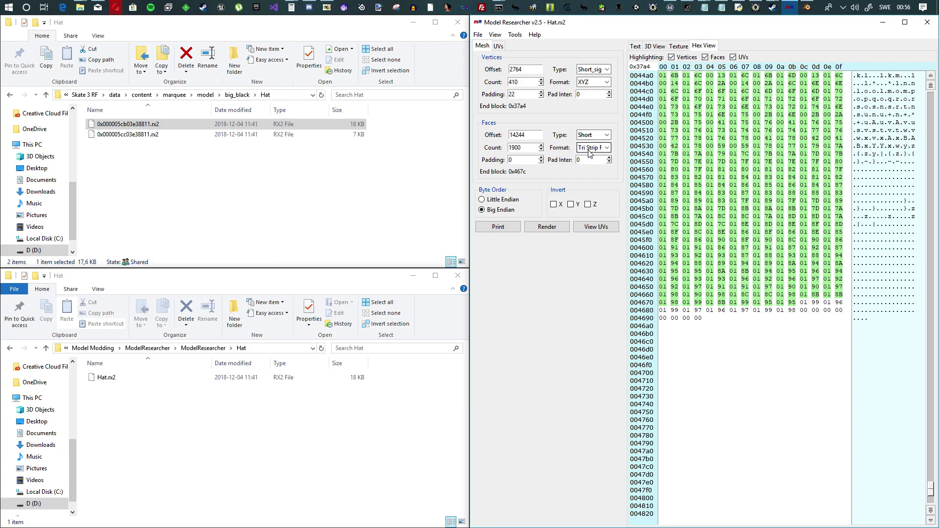
pyautogui.click(607, 70)
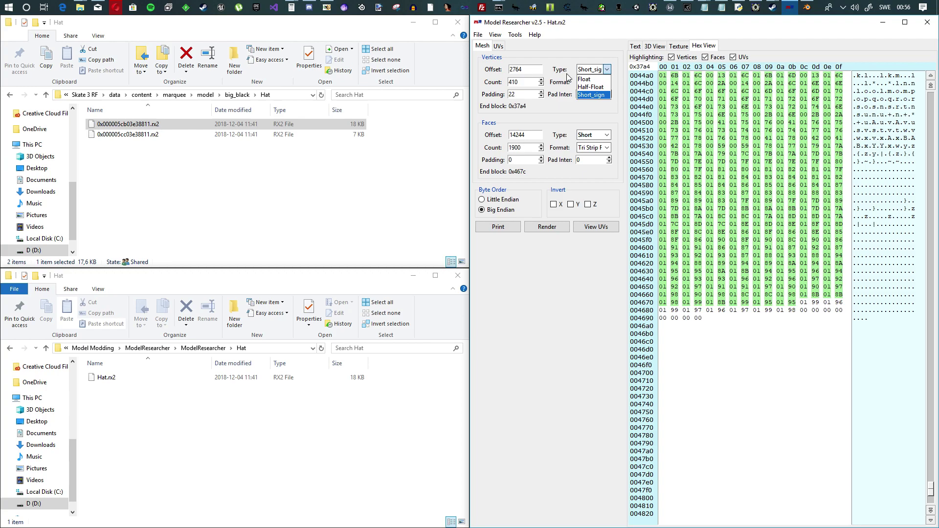
pyautogui.click(593, 95)
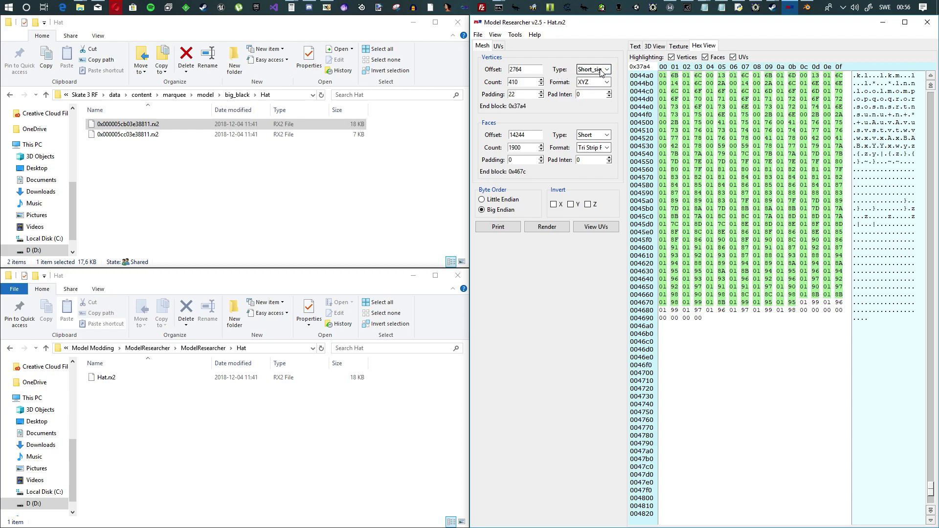
pyautogui.click(606, 135)
pyautogui.click(590, 157)
pyautogui.click(606, 148)
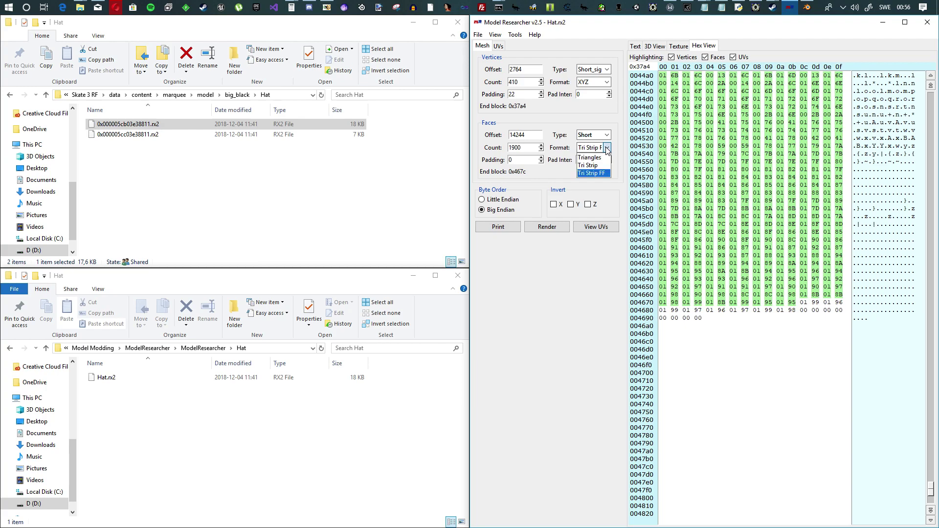
pyautogui.click(595, 173)
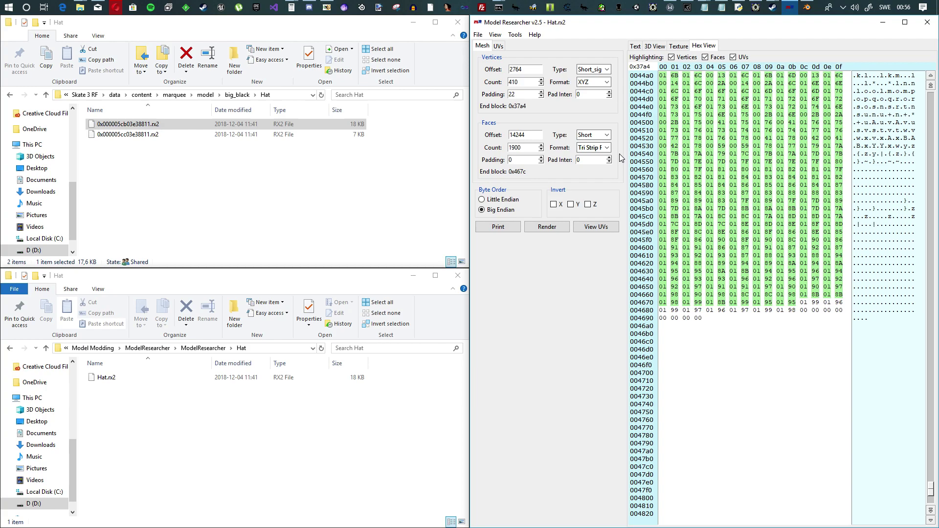
# Raise the face count step by step to 1912.
pyautogui.click(541, 145)
pyautogui.click(541, 146)
pyautogui.click(541, 146)
pyautogui.click(541, 146)
pyautogui.click(541, 146)
pyautogui.click(541, 146)
pyautogui.click(541, 146)
pyautogui.click(541, 145)
pyautogui.click(541, 146)
pyautogui.click(541, 145)
pyautogui.click(541, 145)
pyautogui.click(541, 146)
pyautogui.click(541, 149)
pyautogui.click(541, 146)
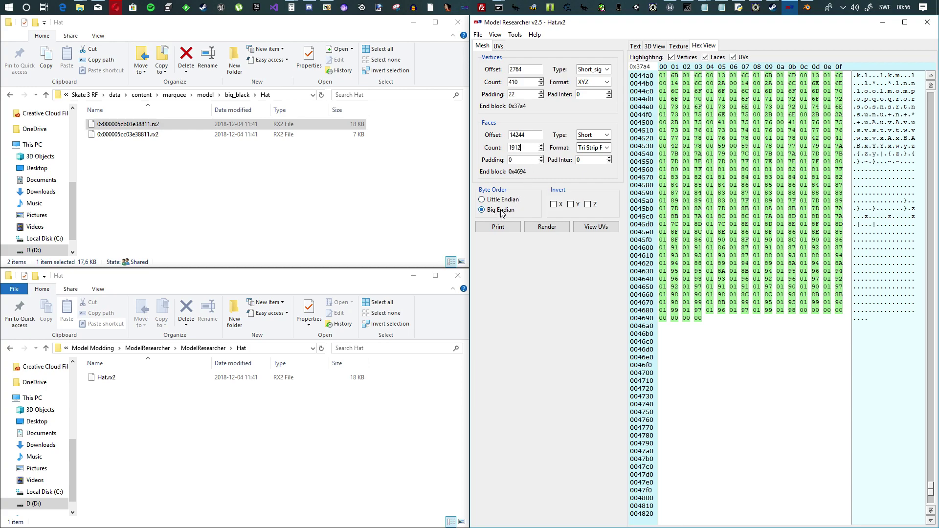
# Recheck the face format and vertex type, select the vertex count and offset values, then show the 3D view.
pyautogui.click(590, 149)
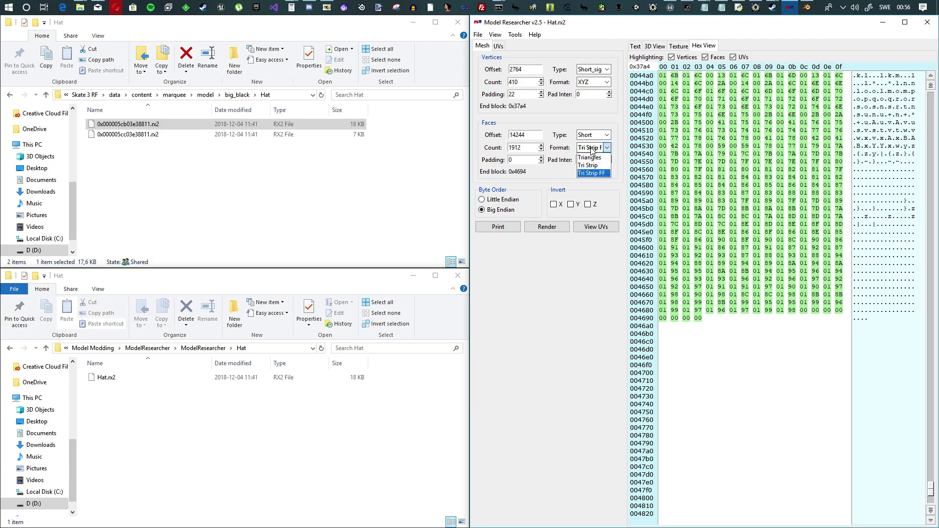
pyautogui.click(560, 175)
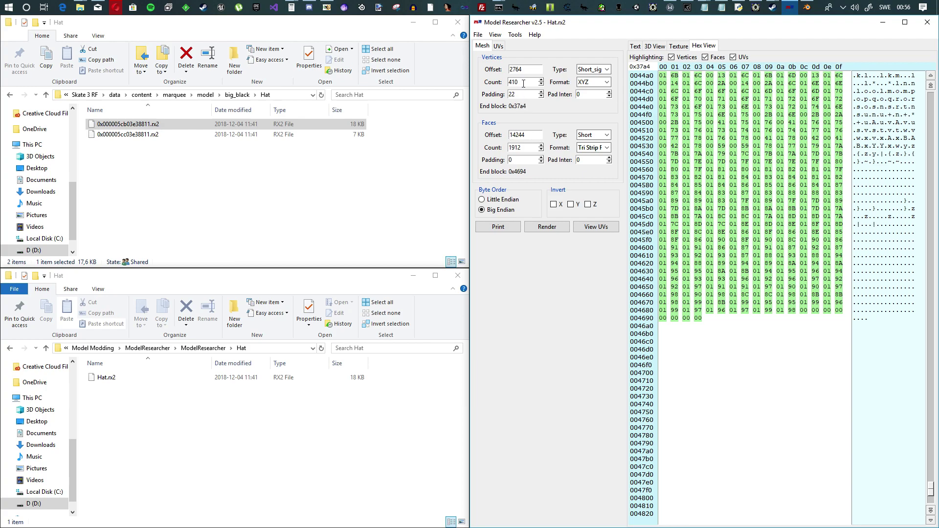
pyautogui.click(584, 67)
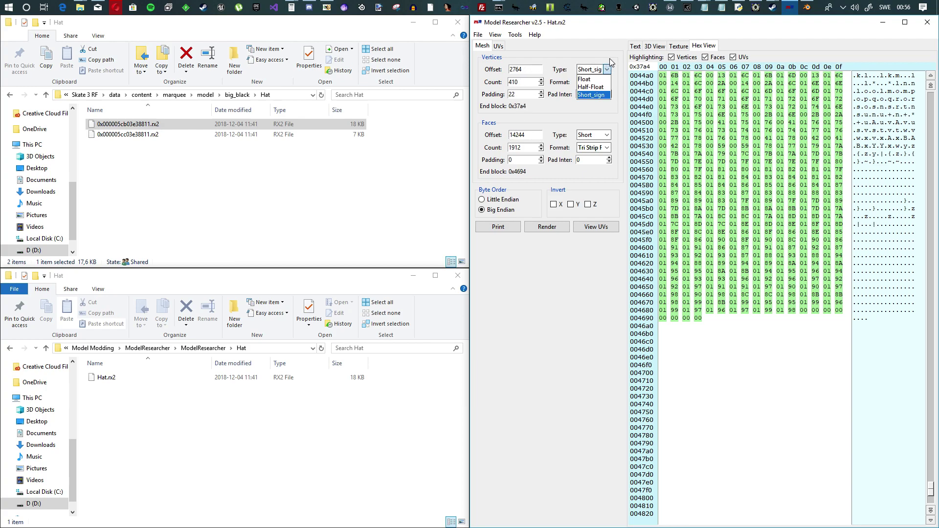
pyautogui.click(602, 58)
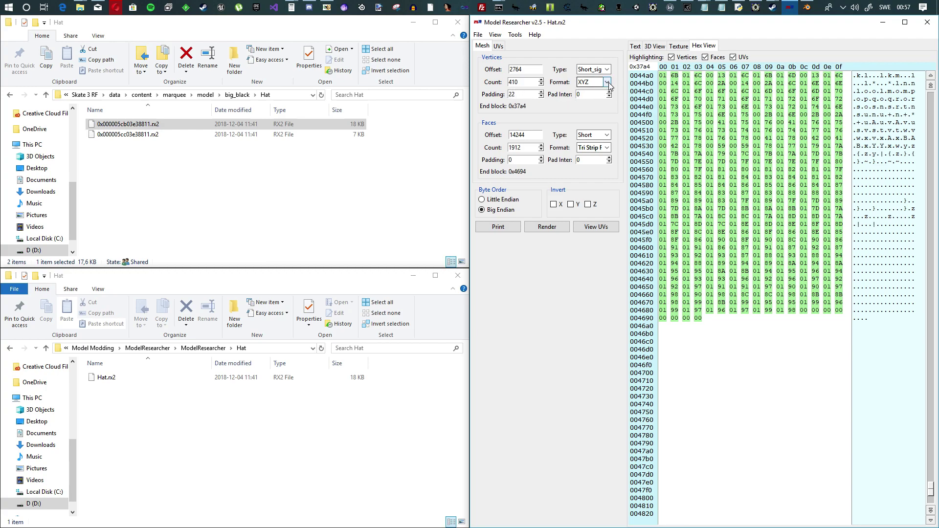
pyautogui.doubleClick(525, 83)
pyautogui.moveTo(523, 69); pyautogui.dragTo(501, 74)
pyautogui.click(663, 46)
# Render the hat mesh in 3D, orbit the camera around it, and bring up the UV settings.
pyautogui.click(548, 226)
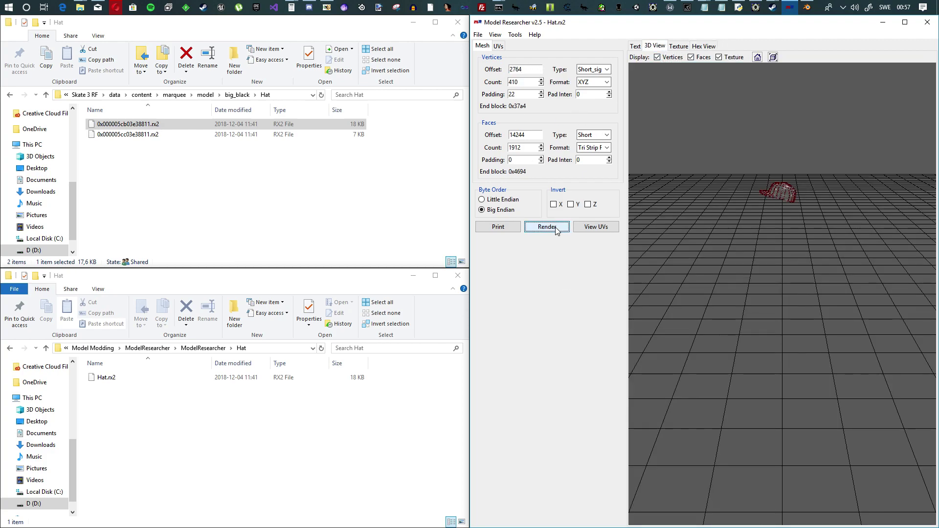
pyautogui.moveTo(764, 218); pyautogui.dragTo(773, 254)
pyautogui.moveTo(774, 400); pyautogui.dragTo(919, 354)
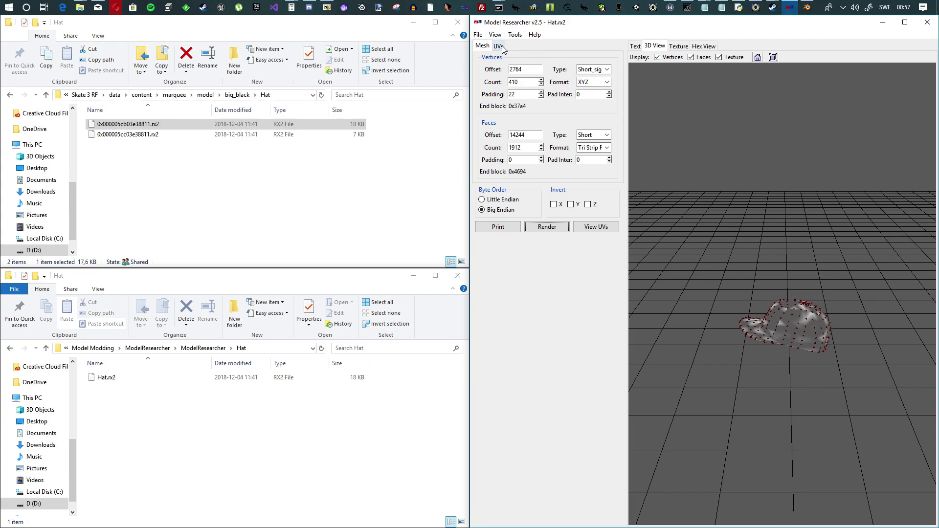
pyautogui.click(498, 45)
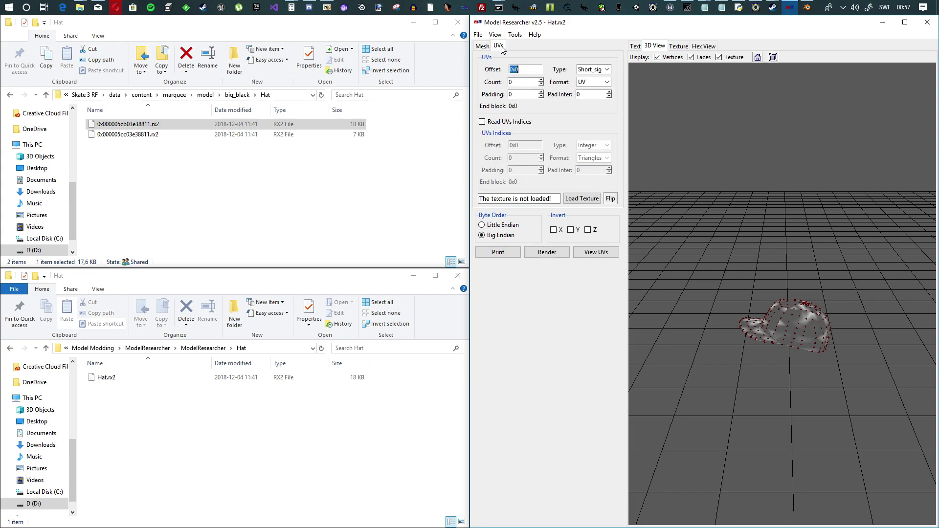
# Copy the vertex offset 2764 and paste it as the UV offset.
pyautogui.click(482, 45)
pyautogui.click(498, 45)
pyautogui.click(485, 47)
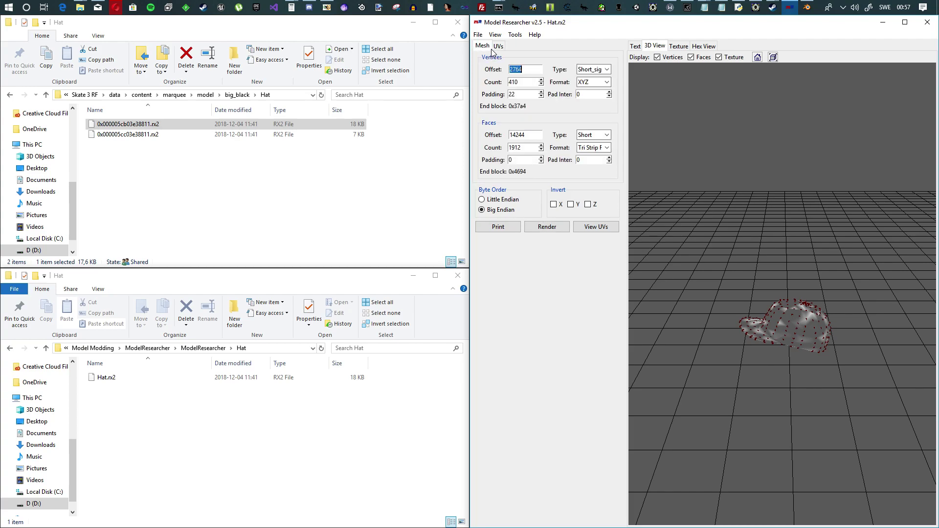
pyautogui.doubleClick(529, 71)
pyautogui.hotkey('ctrl', 'c')
pyautogui.click(499, 47)
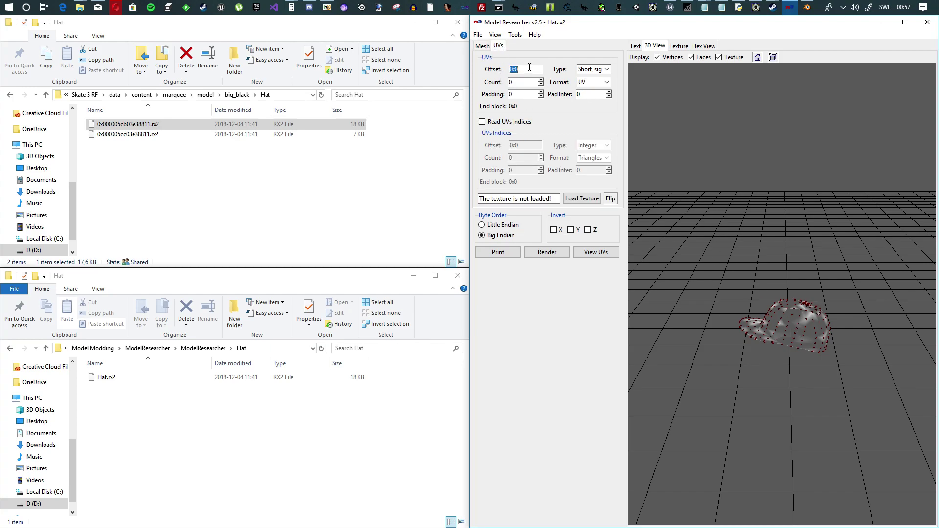
pyautogui.hotkey('ctrl', 'v')
pyautogui.rightClick(524, 72)
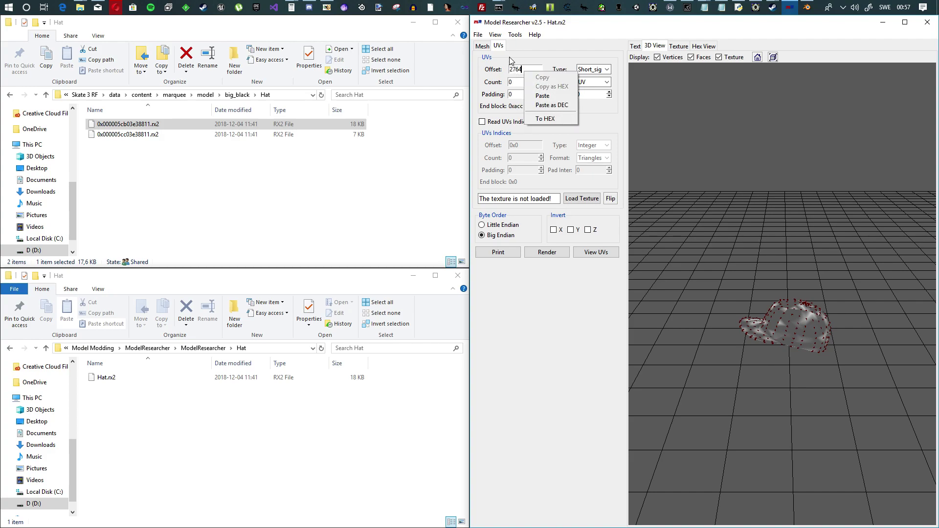
pyautogui.click(486, 45)
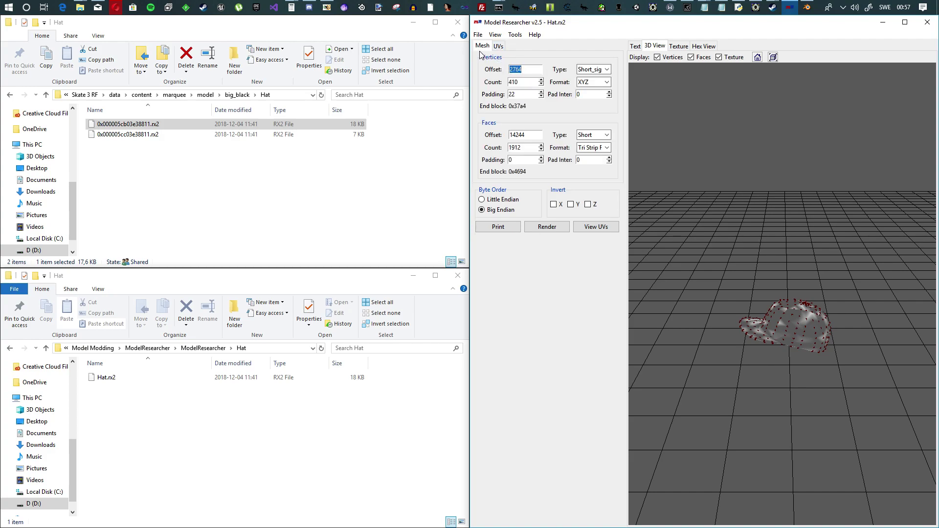
pyautogui.click(498, 46)
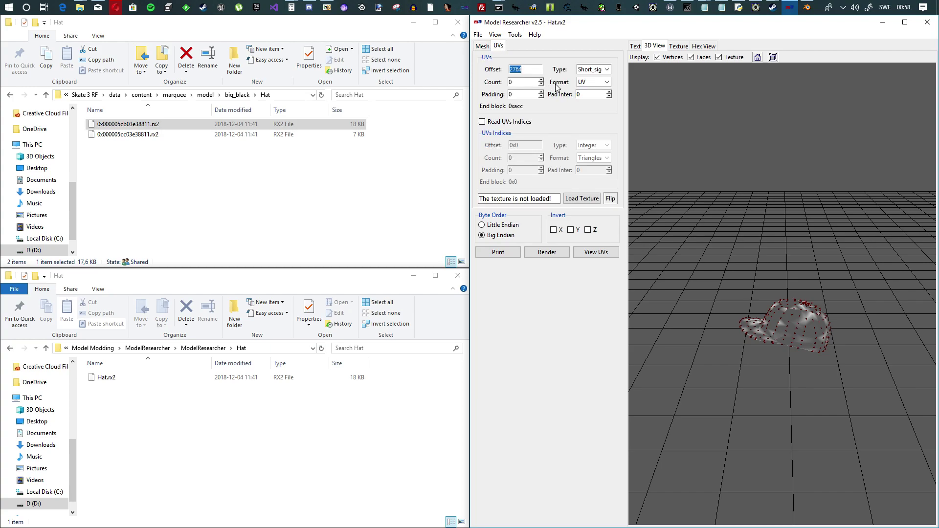
# Set UV type to Short_sign, keep UV order, set padding to 24, and show the hex view.
pyautogui.click(594, 71)
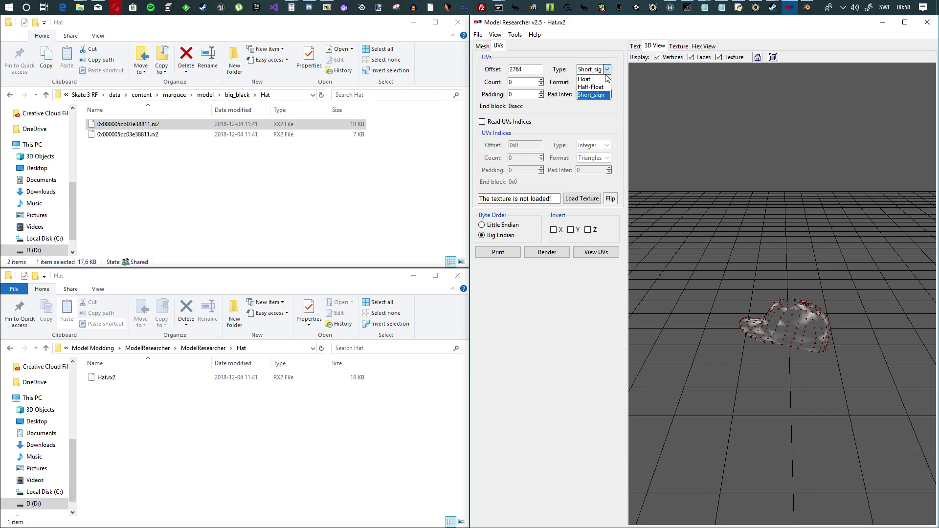
pyautogui.click(585, 96)
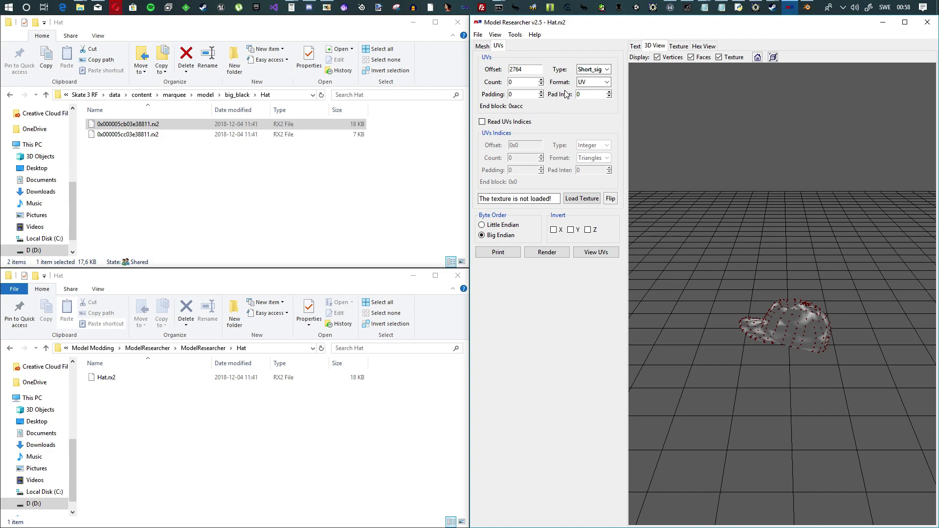
pyautogui.click(601, 83)
pyautogui.click(601, 83)
pyautogui.click(601, 83)
pyautogui.click(578, 125)
pyautogui.doubleClick(519, 94)
pyautogui.write('24')
pyautogui.click(707, 47)
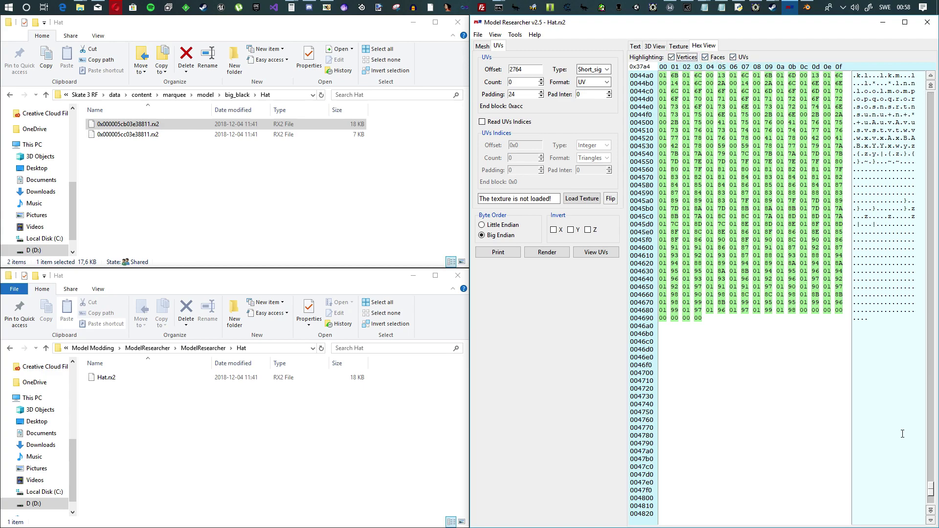
# Set the UV count to 100 and change the UV offset from 2764 to 2772.
pyautogui.moveTo(933, 494); pyautogui.dragTo(932, 163)
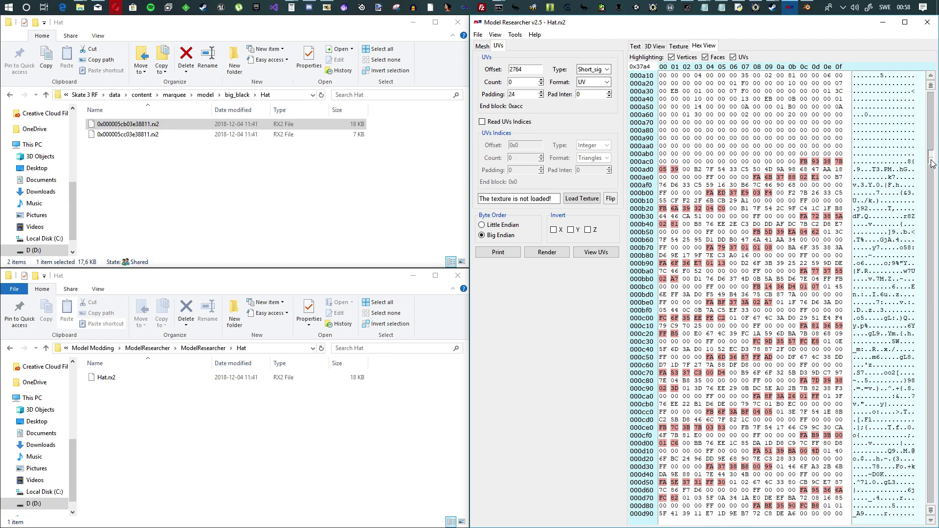
pyautogui.doubleClick(521, 84)
pyautogui.write('100')
pyautogui.click(529, 71)
pyautogui.hotkey('shift', 'Left')
pyautogui.write('8')
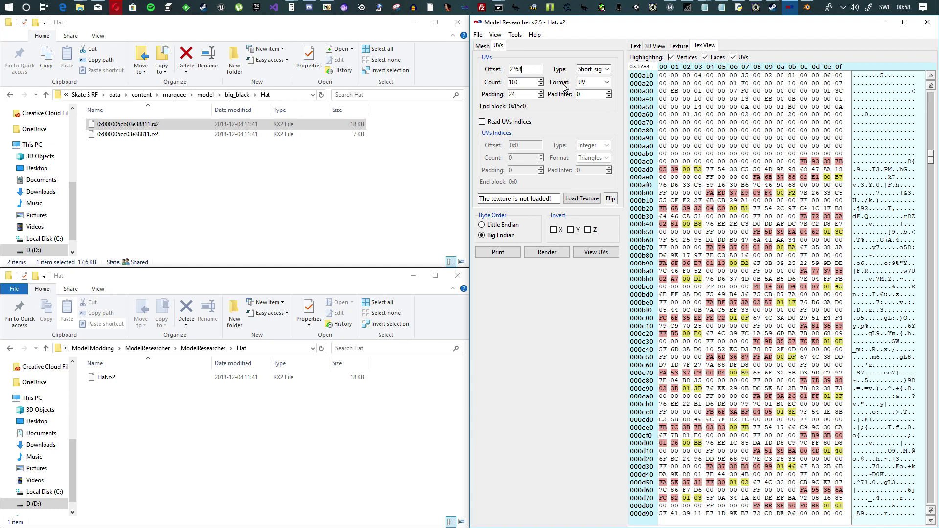
pyautogui.moveTo(523, 70); pyautogui.dragTo(519, 71)
pyautogui.moveTo(528, 69); pyautogui.dragTo(517, 73)
pyautogui.write('72')
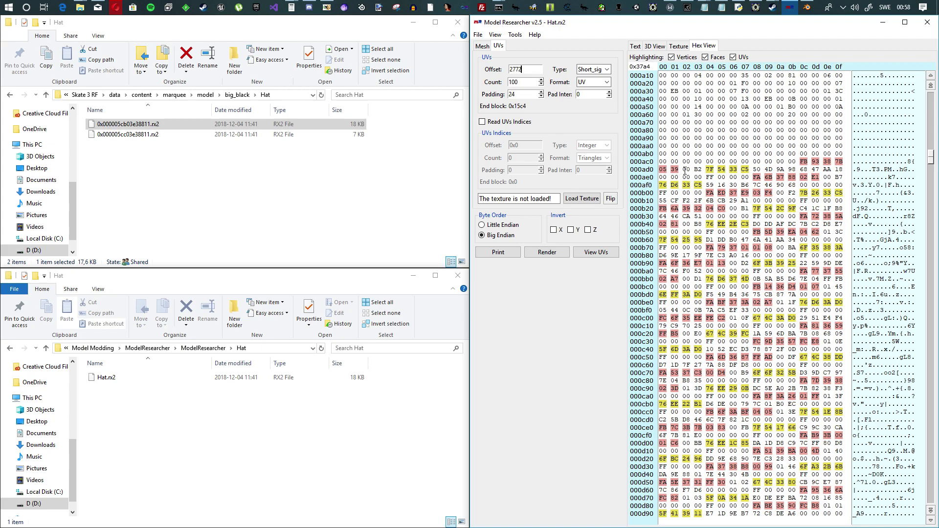
# Select the bytes starting at 0x0ad4 where the UV data begins in the hex dump.
pyautogui.moveTo(686, 170); pyautogui.dragTo(699, 169)
pyautogui.moveTo(803, 161); pyautogui.dragTo(703, 169)
pyautogui.moveTo(708, 170); pyautogui.dragTo(744, 169)
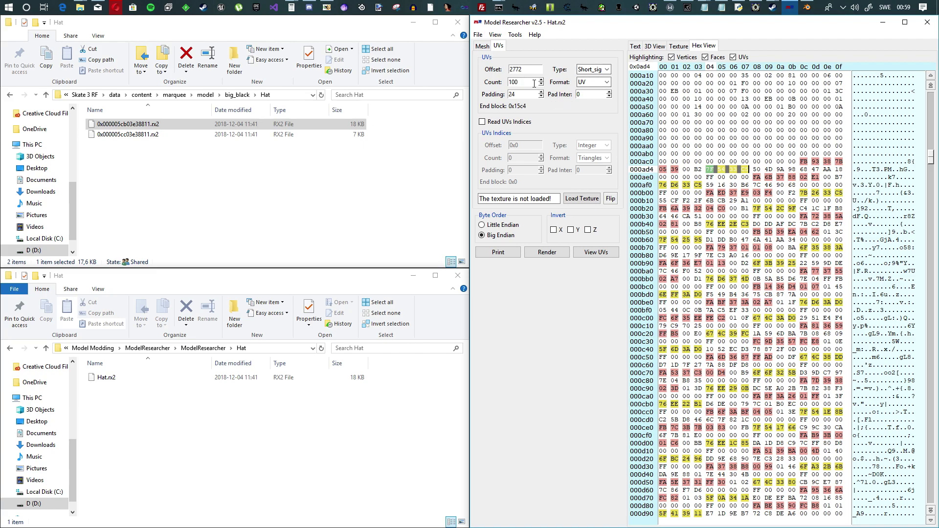
# Copy the mesh's vertex count 410 into the UV count.
pyautogui.scroll(-5, 531, 82)
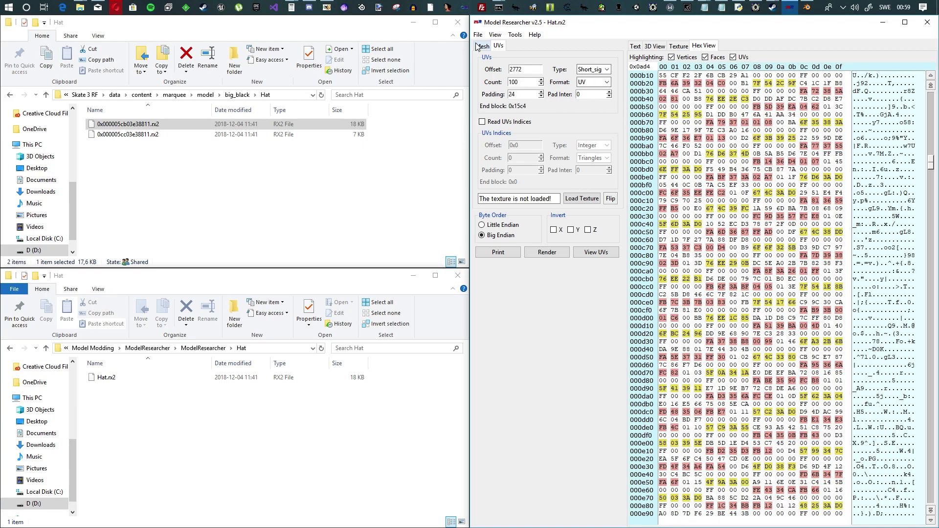
pyautogui.click(478, 45)
pyautogui.click(522, 83)
pyautogui.moveTo(529, 84); pyautogui.dragTo(482, 91)
pyautogui.click(497, 45)
pyautogui.write('410')
# Compare the UV and mesh settings, then plot the hat's UV coordinates.
pyautogui.click(482, 46)
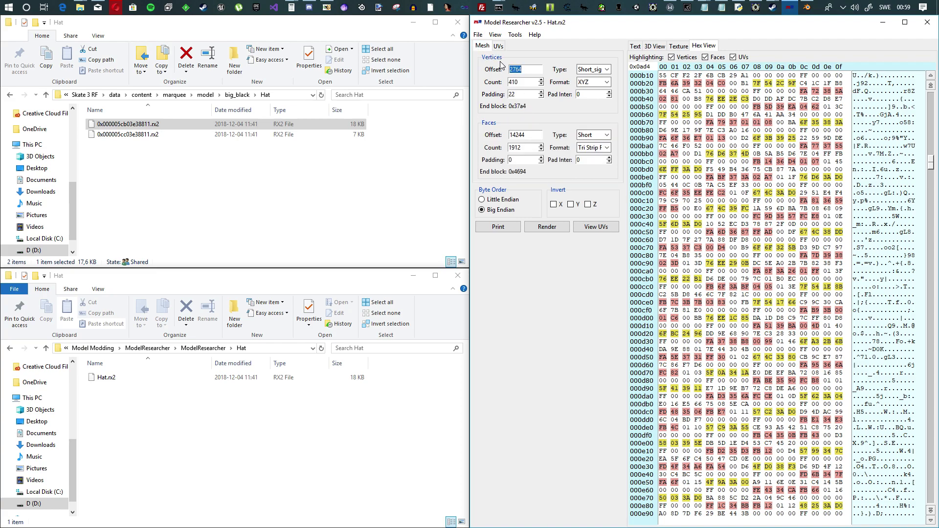
pyautogui.click(497, 46)
pyautogui.click(483, 46)
pyautogui.click(529, 72)
pyautogui.click(498, 45)
pyautogui.click(484, 47)
pyautogui.click(498, 46)
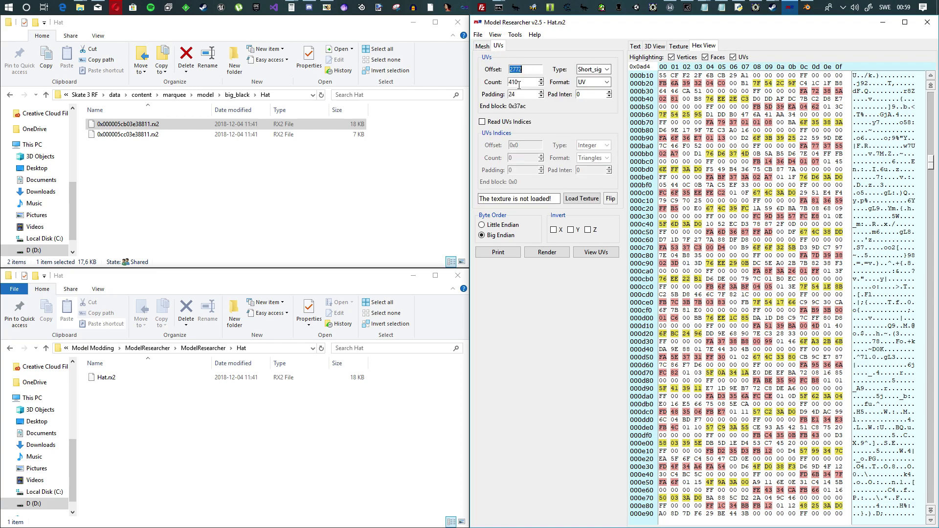
pyautogui.moveTo(931, 162); pyautogui.dragTo(933, 402)
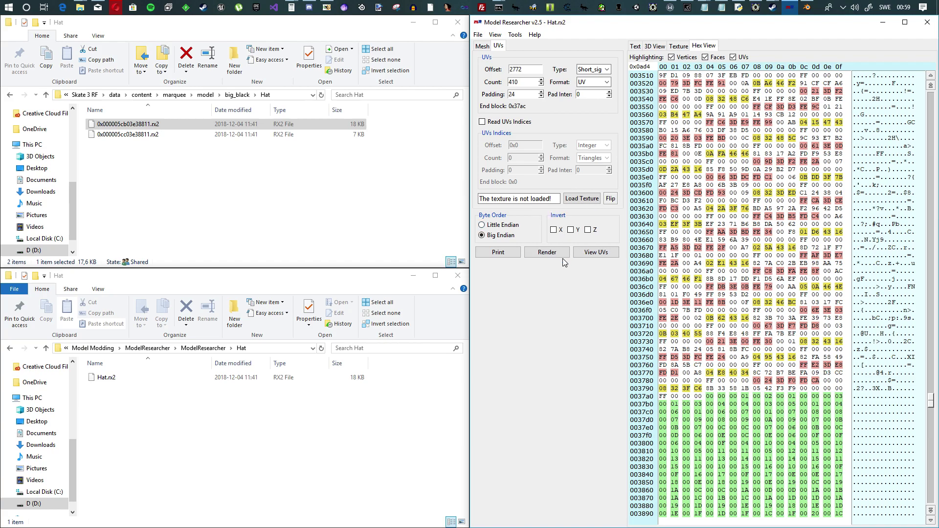
pyautogui.click(596, 252)
# Preview the hat's UV points on the texture view, then switch to Noesis.
pyautogui.click(677, 46)
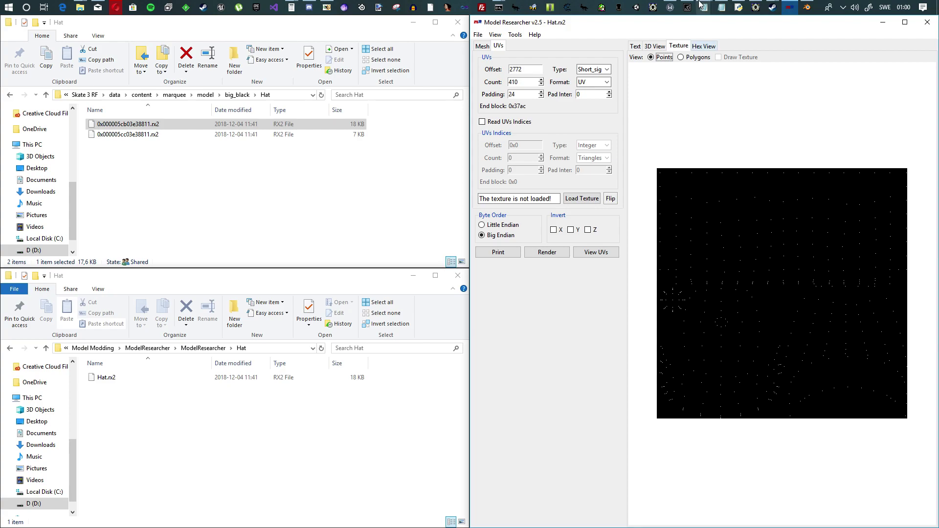
pyautogui.click(756, 8)
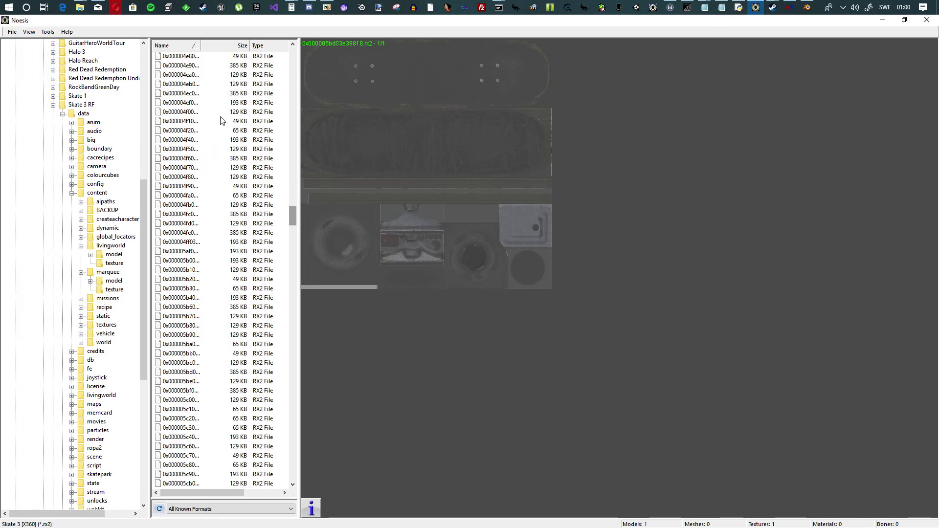
# Step through the RX2 texture files until 0x000005c003e38818.rx2, the gold-logo cap texture, is previewed.
pyautogui.moveTo(79, 8)
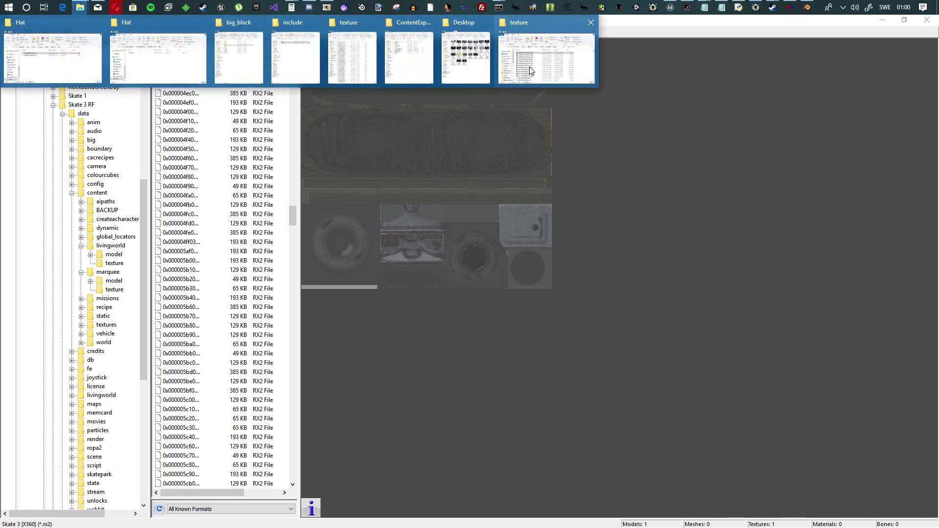
pyautogui.moveTo(531, 55)
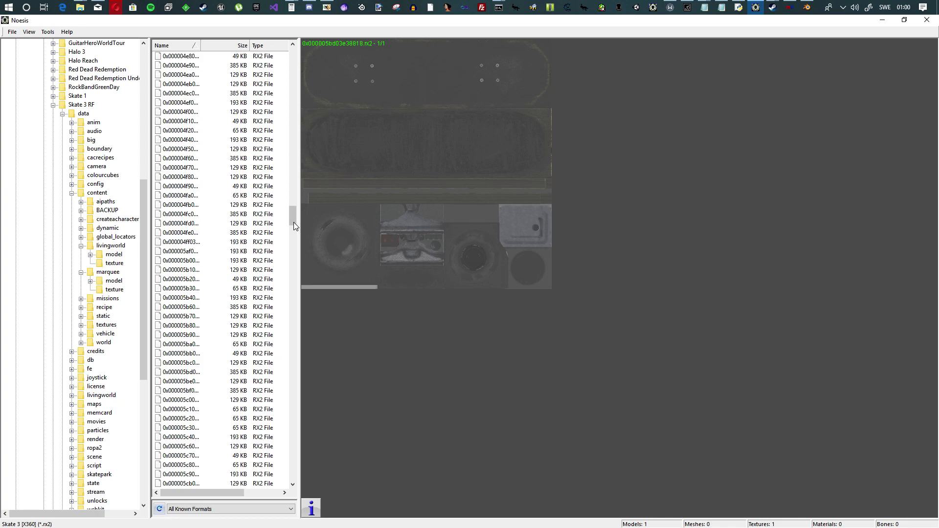
pyautogui.click(180, 262)
pyautogui.click(183, 251)
pyautogui.click(183, 242)
pyautogui.click(183, 234)
pyautogui.click(185, 278)
pyautogui.click(185, 297)
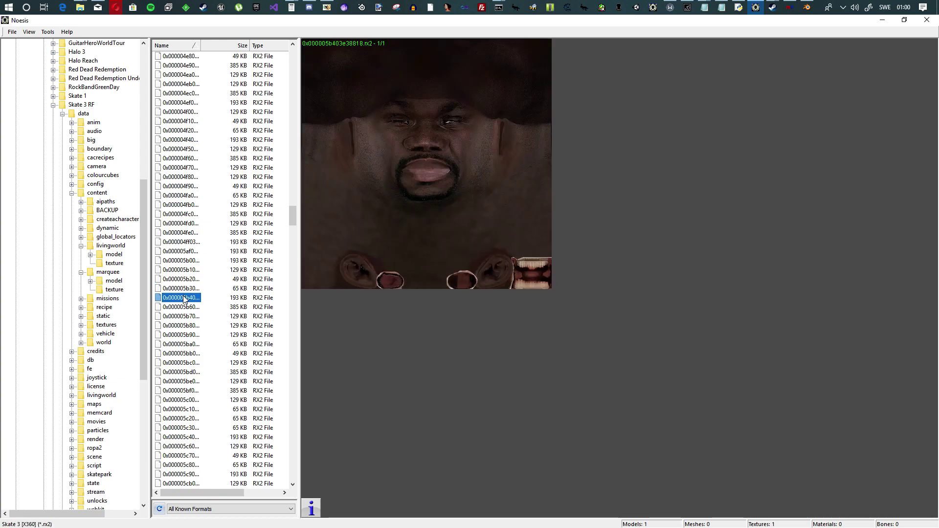
pyautogui.click(181, 307)
pyautogui.click(177, 316)
pyautogui.click(178, 325)
pyautogui.click(178, 335)
pyautogui.click(178, 343)
pyautogui.click(179, 353)
pyautogui.click(179, 362)
pyautogui.click(179, 371)
pyautogui.click(179, 381)
pyautogui.click(179, 390)
pyautogui.click(180, 400)
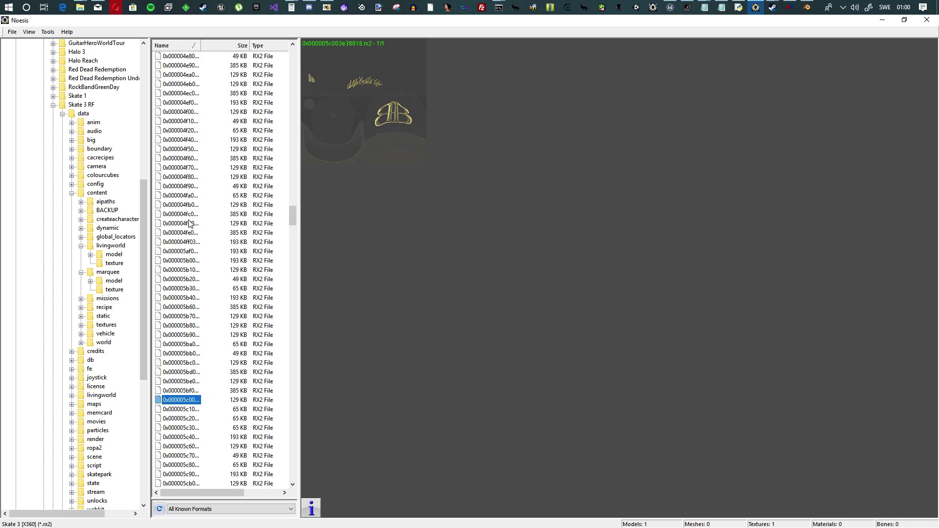
# Expand and collapse marquee > model, then list the RX2 files in content\marquee\texture.
pyautogui.click(113, 283)
pyautogui.doubleClick(113, 283)
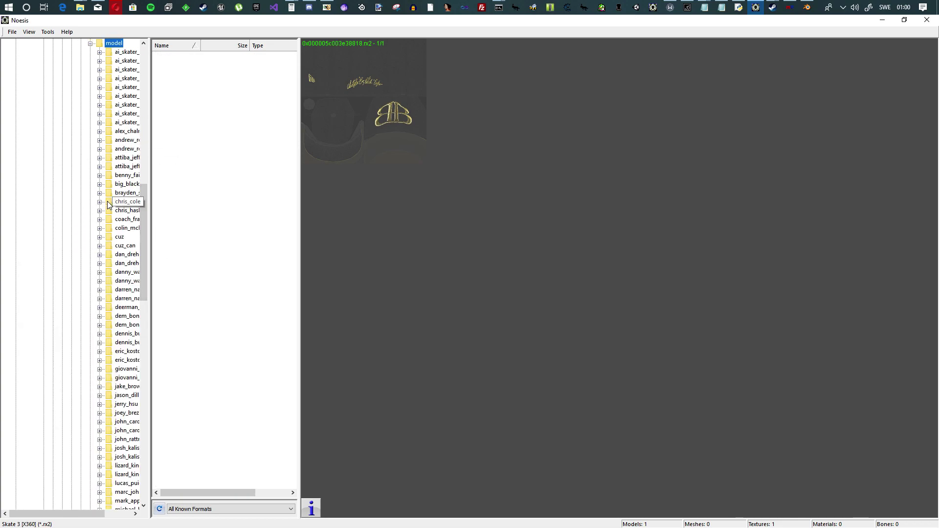
pyautogui.click(90, 44)
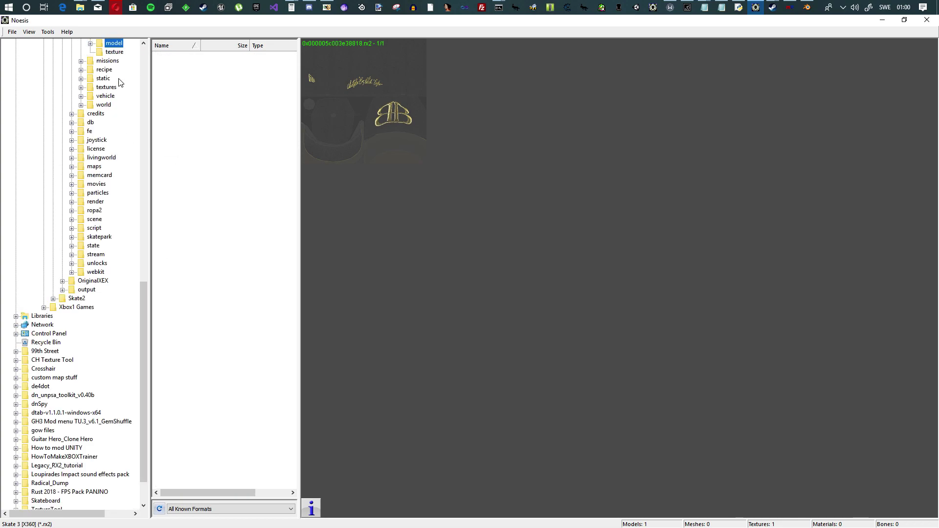
pyautogui.click(111, 105)
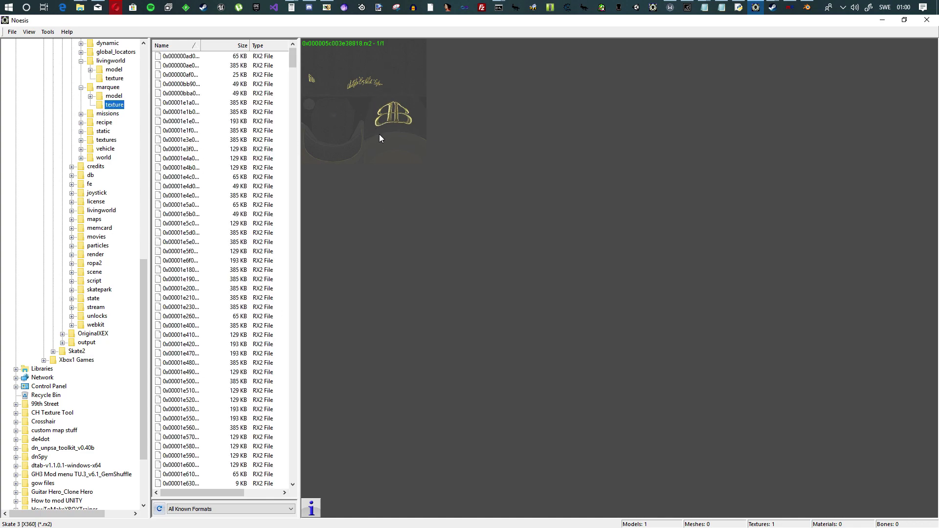
pyautogui.click(298, 55)
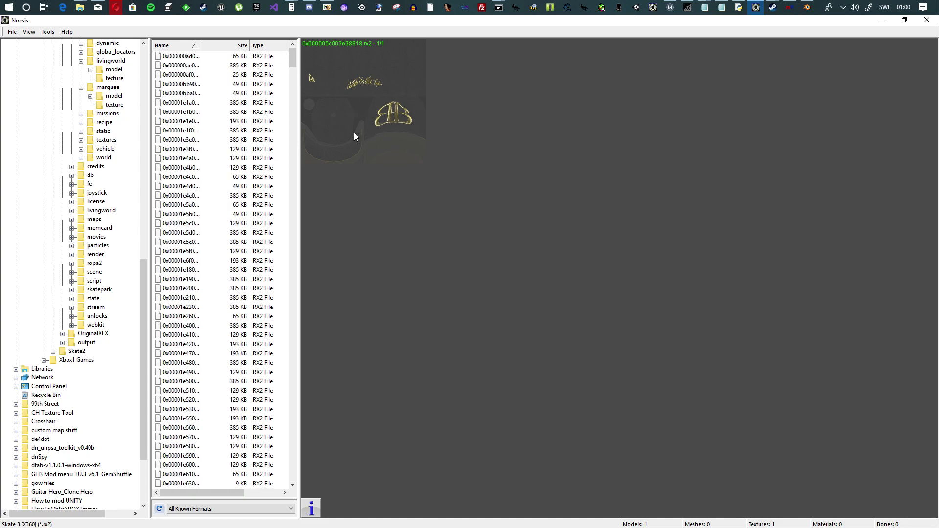